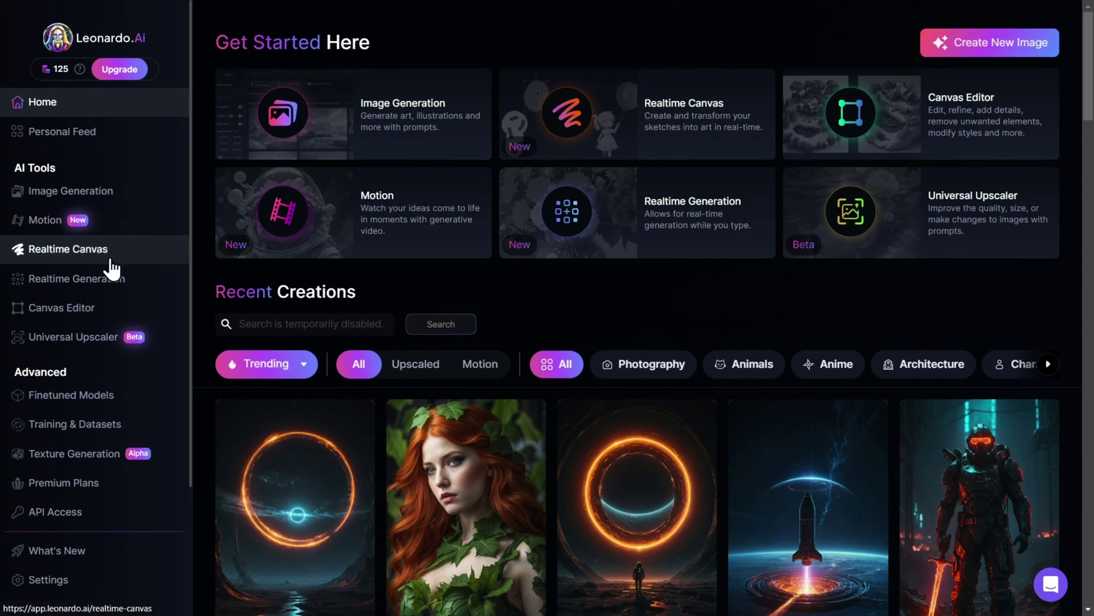
# Open the Canvas Editor and set the image dimensions to 1024 × 768
pyautogui.click(69, 323)
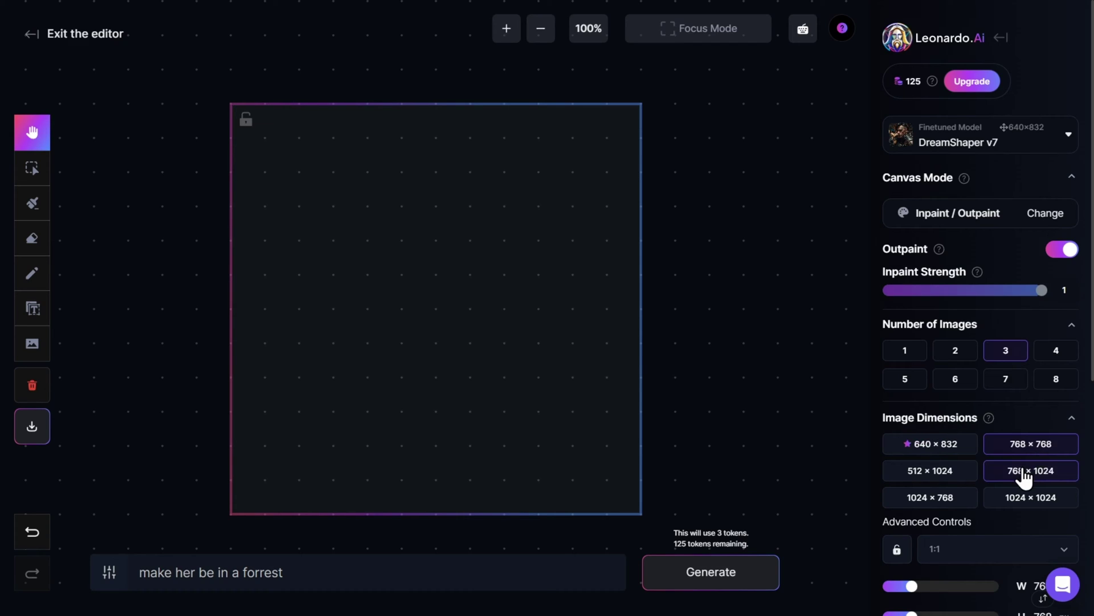
pyautogui.click(941, 499)
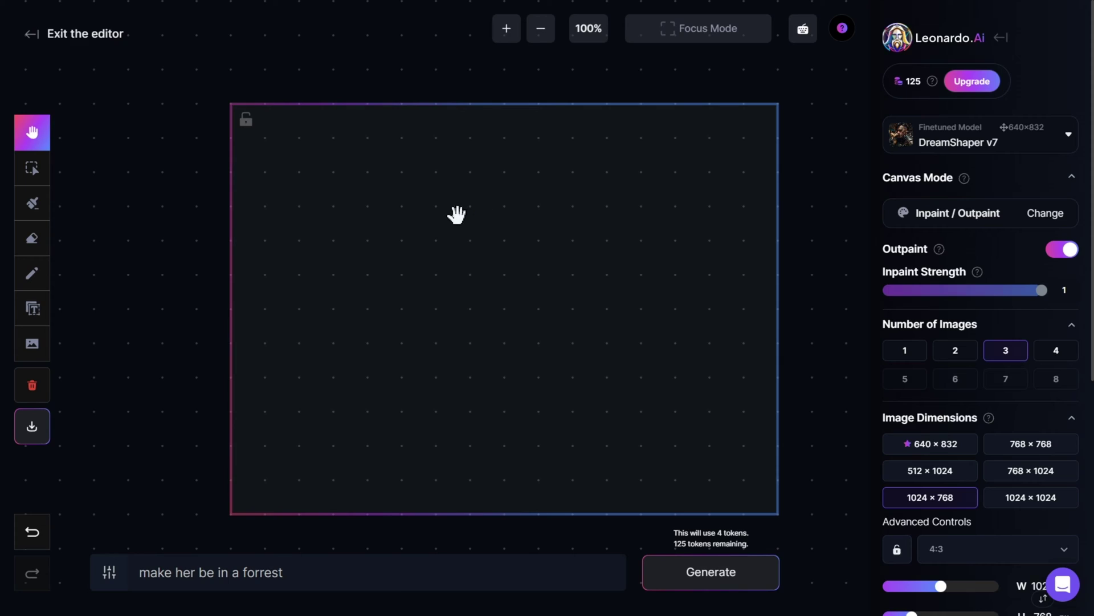
# Import the anime-style mountain retreat image from the community feed onto the canvas
pyautogui.click(31, 361)
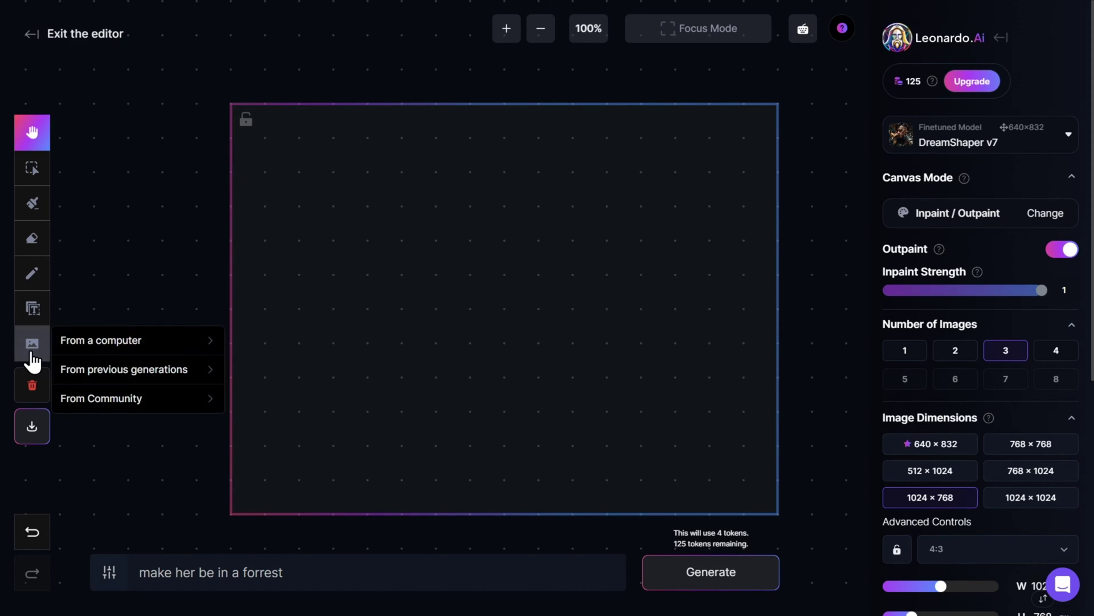
pyautogui.click(120, 402)
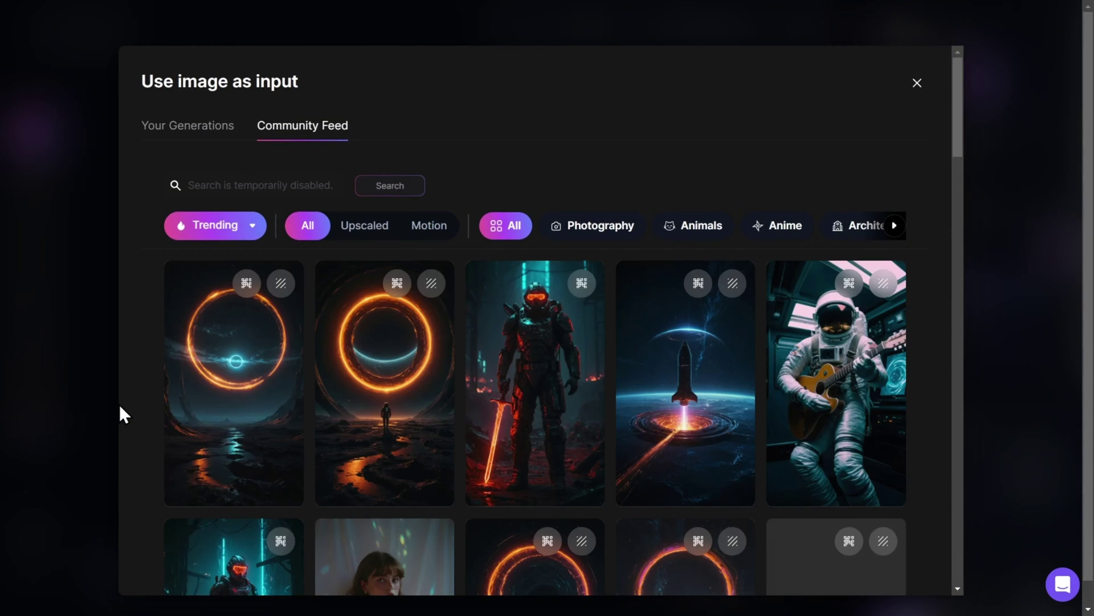
pyautogui.scroll(-2, 342, 379)
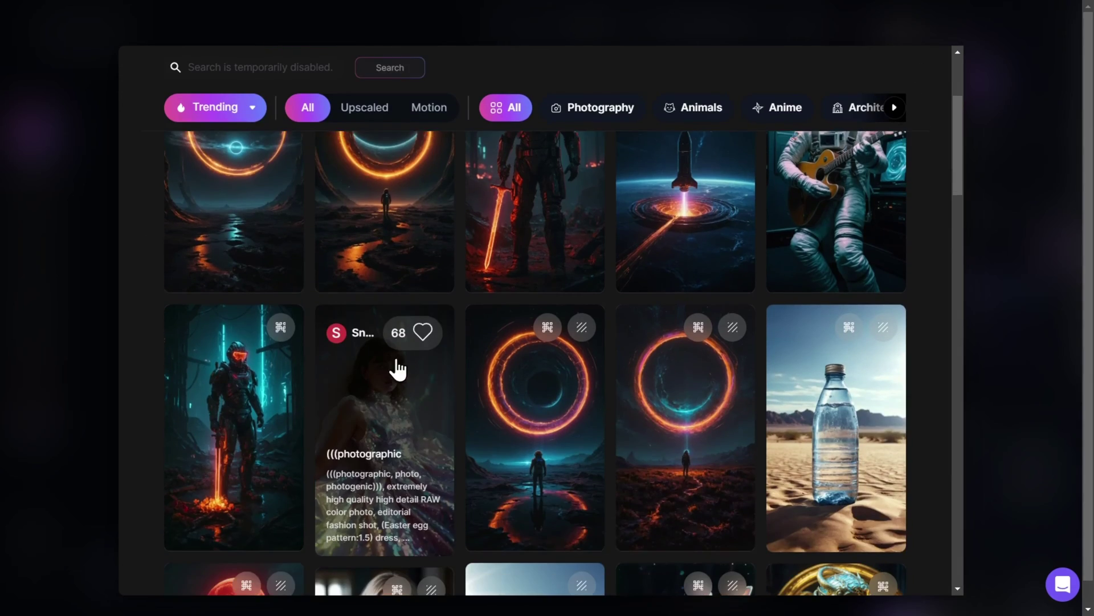
pyautogui.scroll(-12, 502, 342)
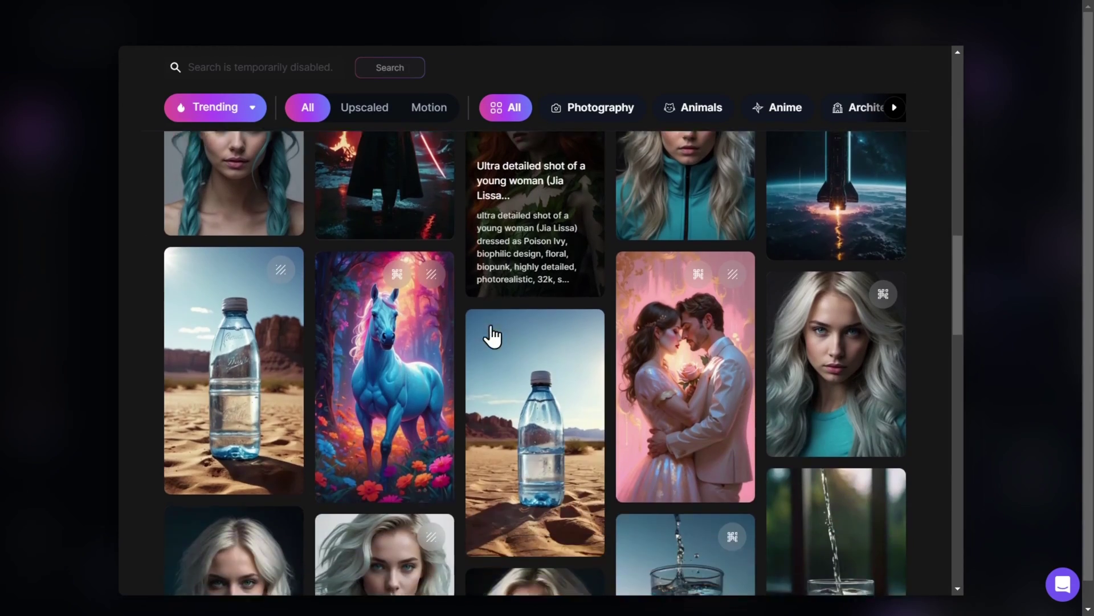
pyautogui.scroll(-10, 504, 339)
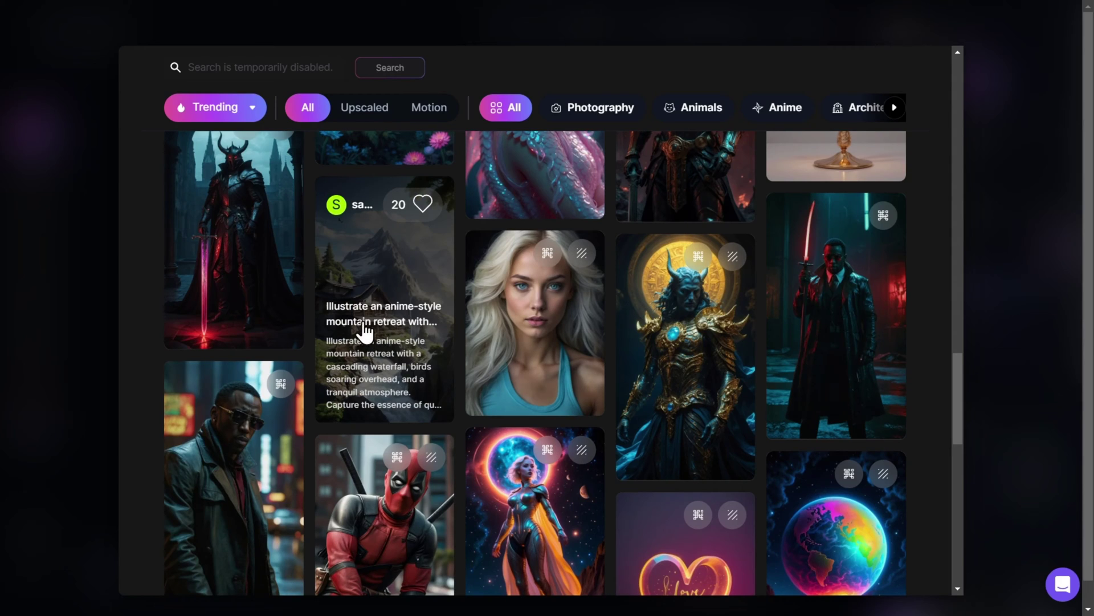
pyautogui.click(371, 314)
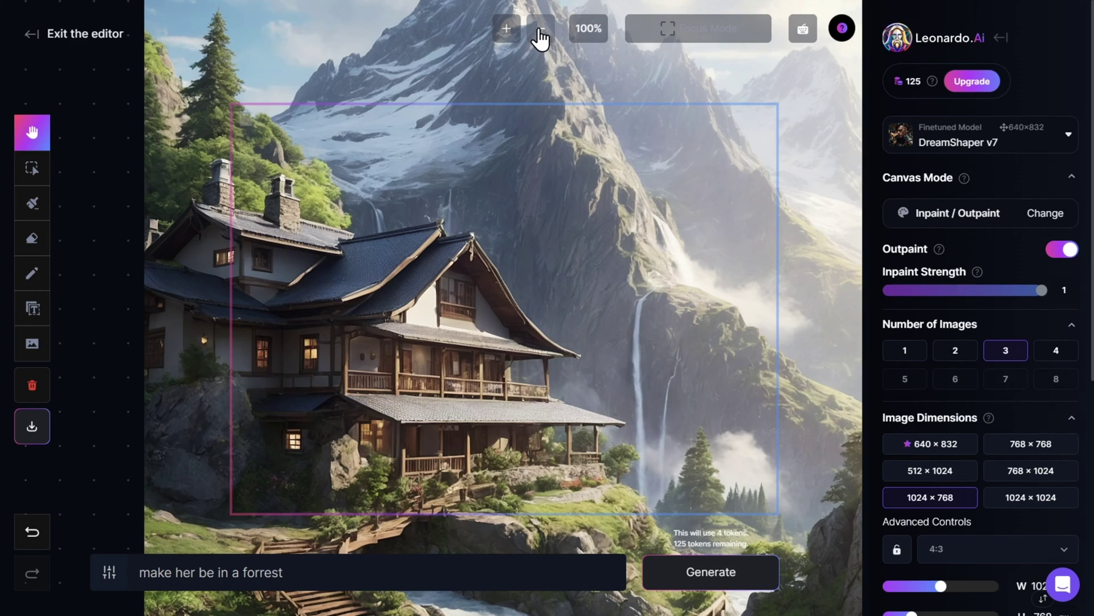
# Shrink the mountain retreat image to roughly the generation frame's height and move it over the frame
pyautogui.click(541, 31)
pyautogui.click(540, 31)
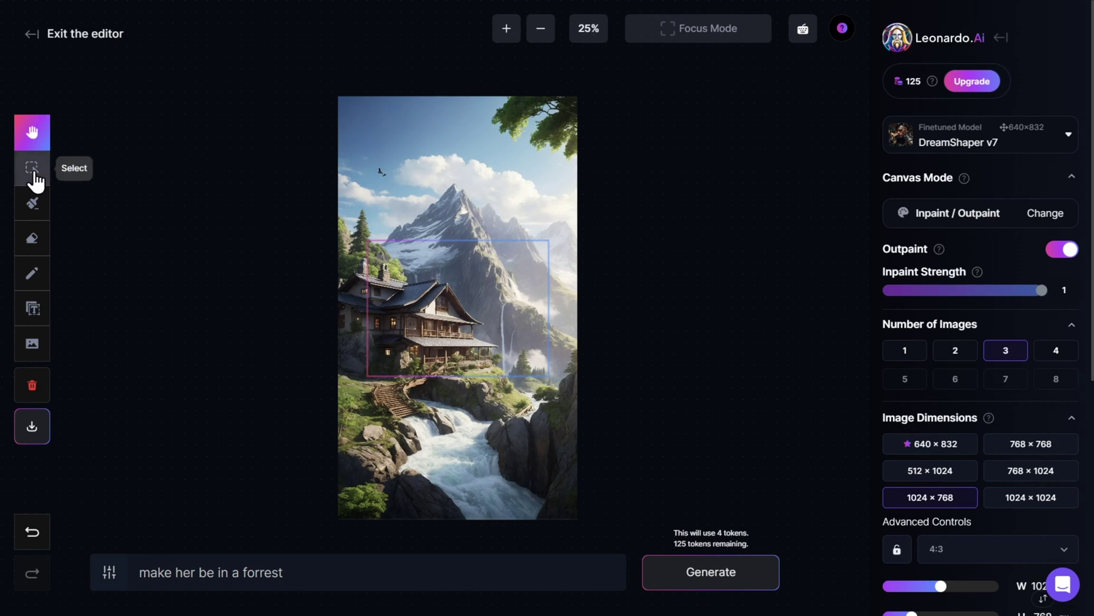
pyautogui.click(31, 170)
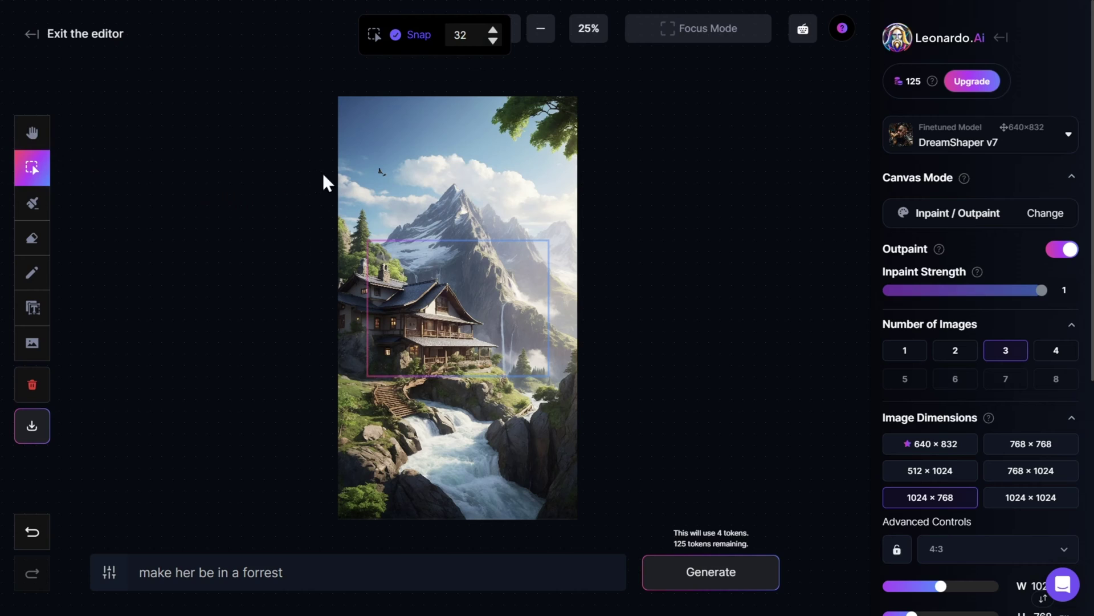
pyautogui.click(477, 151)
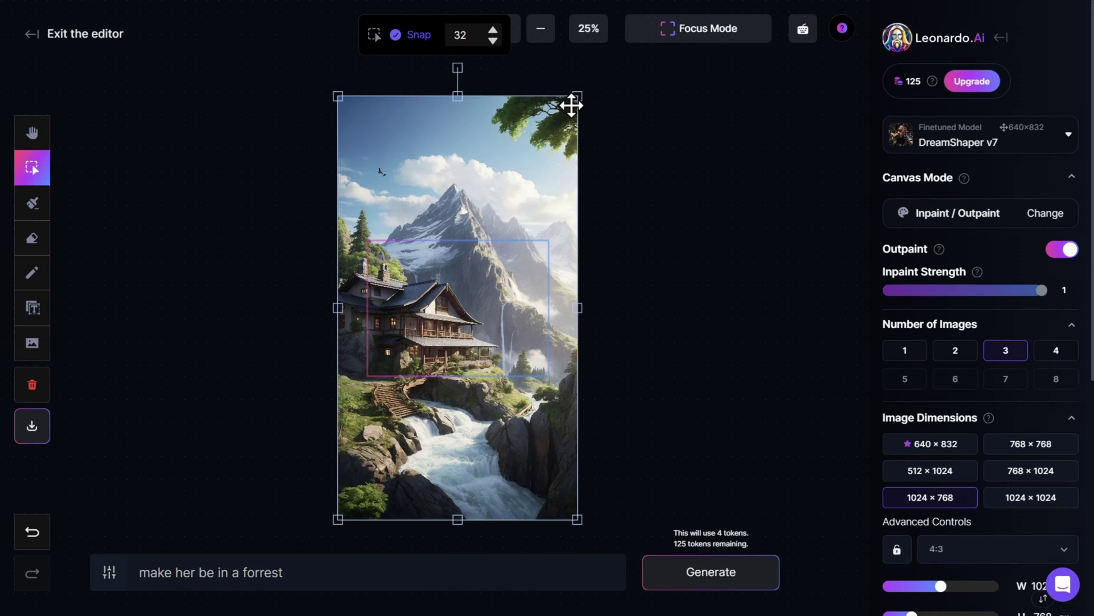
pyautogui.moveTo(577, 97); pyautogui.dragTo(447, 325)
pyautogui.moveTo(400, 427); pyautogui.dragTo(438, 317)
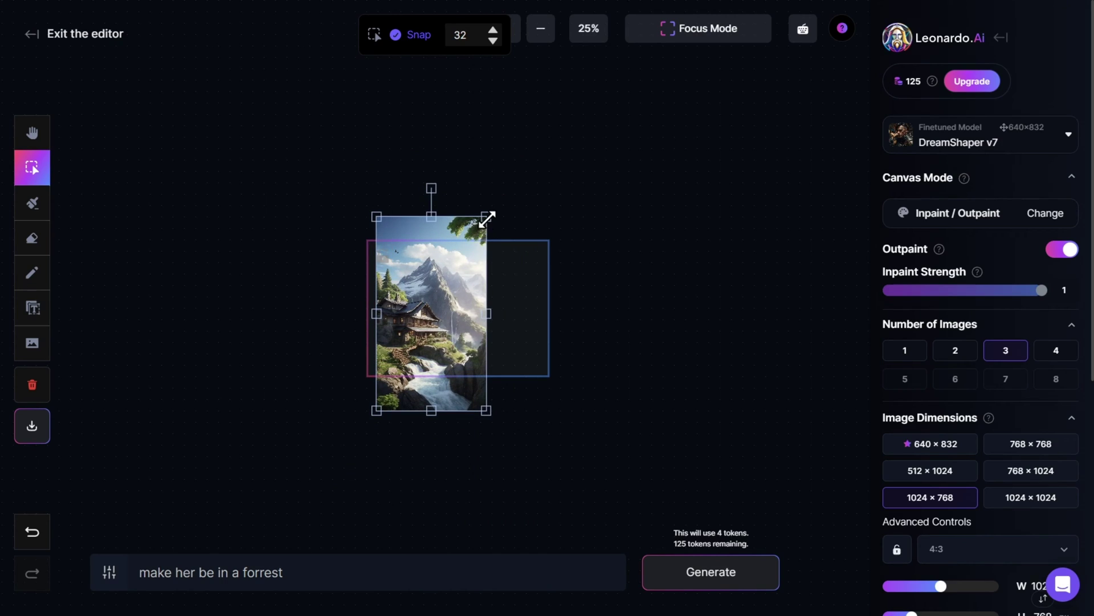
pyautogui.moveTo(487, 219); pyautogui.dragTo(468, 249)
pyautogui.moveTo(438, 296); pyautogui.dragTo(451, 285)
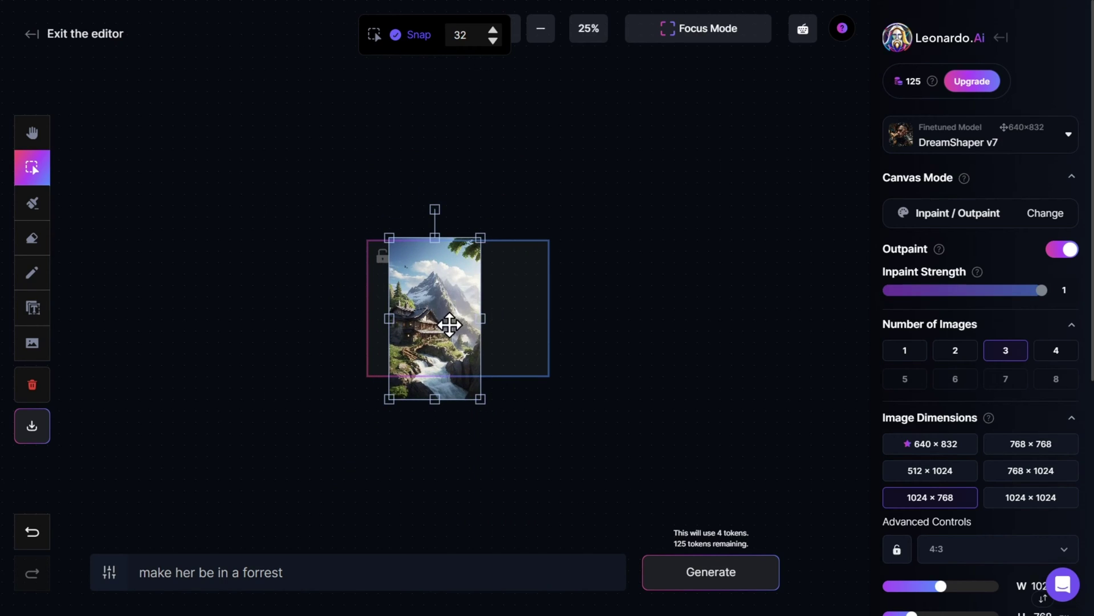
# Set the image dimensions to 640 × 832 and fit the picture to the frame's full height, leaving empty strips on both sides
pyautogui.click(910, 451)
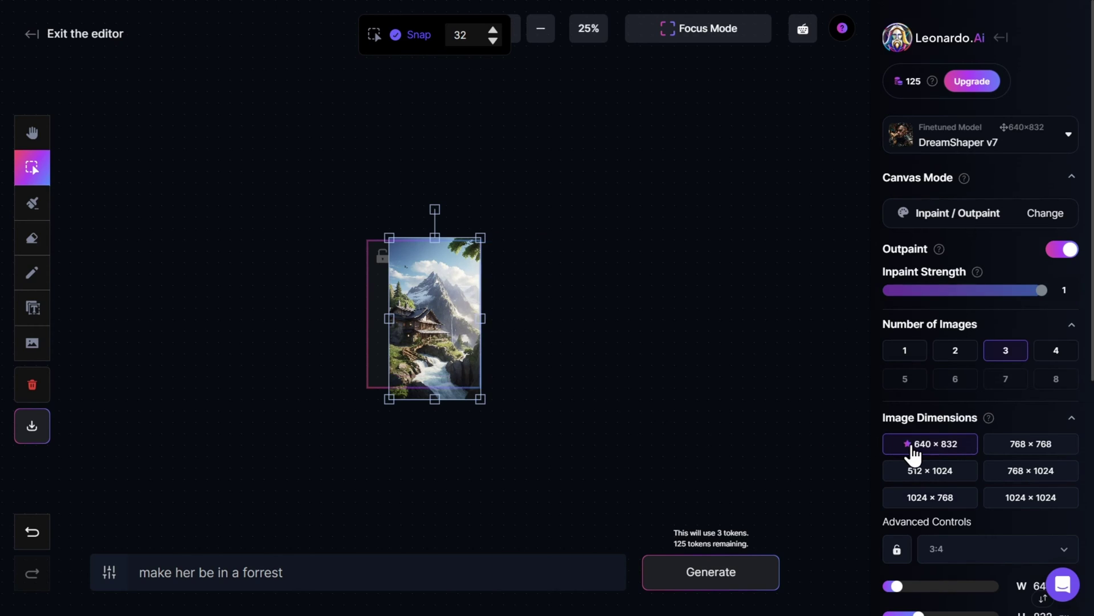
pyautogui.moveTo(438, 277); pyautogui.dragTo(430, 291)
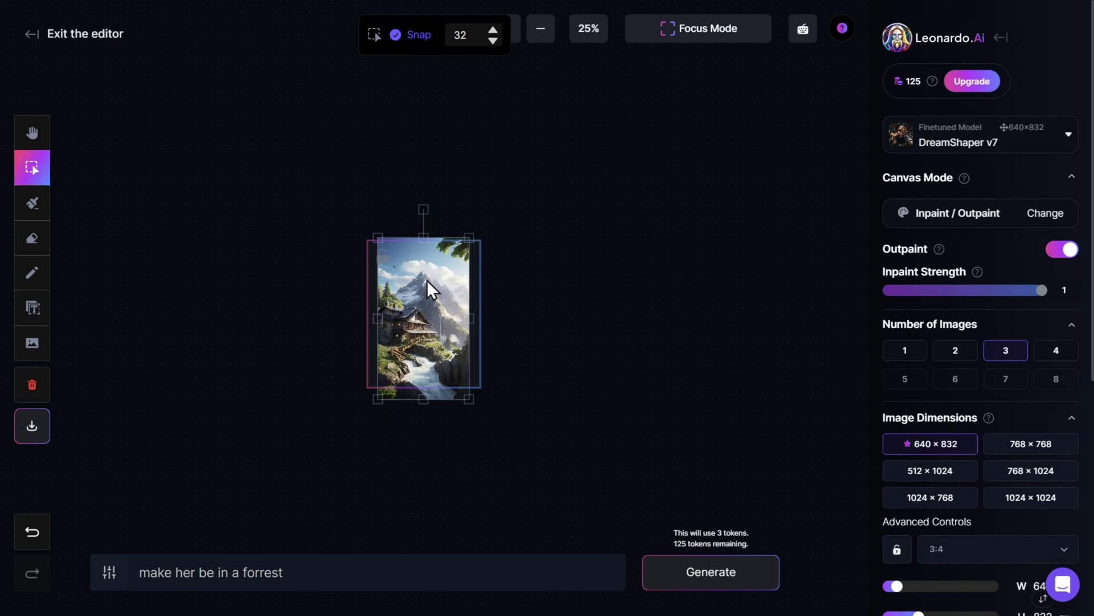
pyautogui.moveTo(471, 235); pyautogui.dragTo(447, 288)
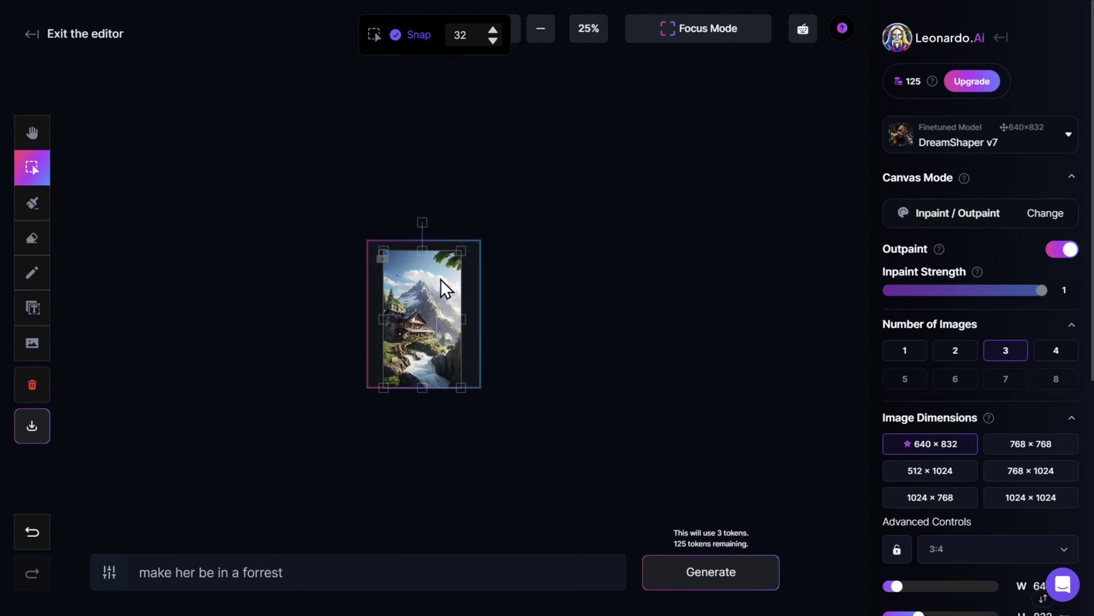
pyautogui.click(518, 36)
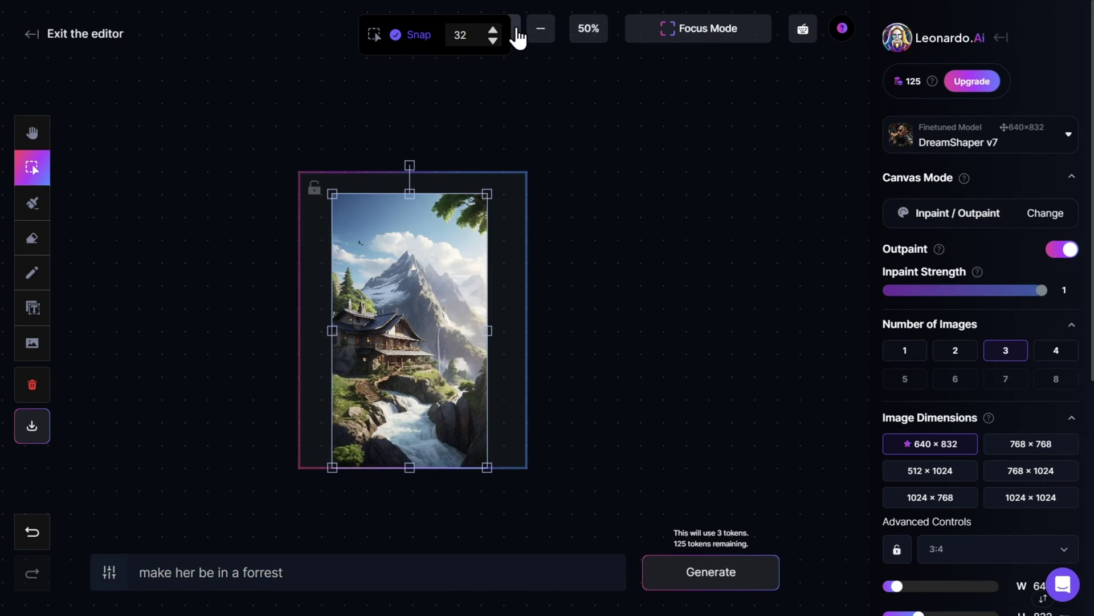
pyautogui.click(517, 35)
pyautogui.scroll(-1, 421, 186)
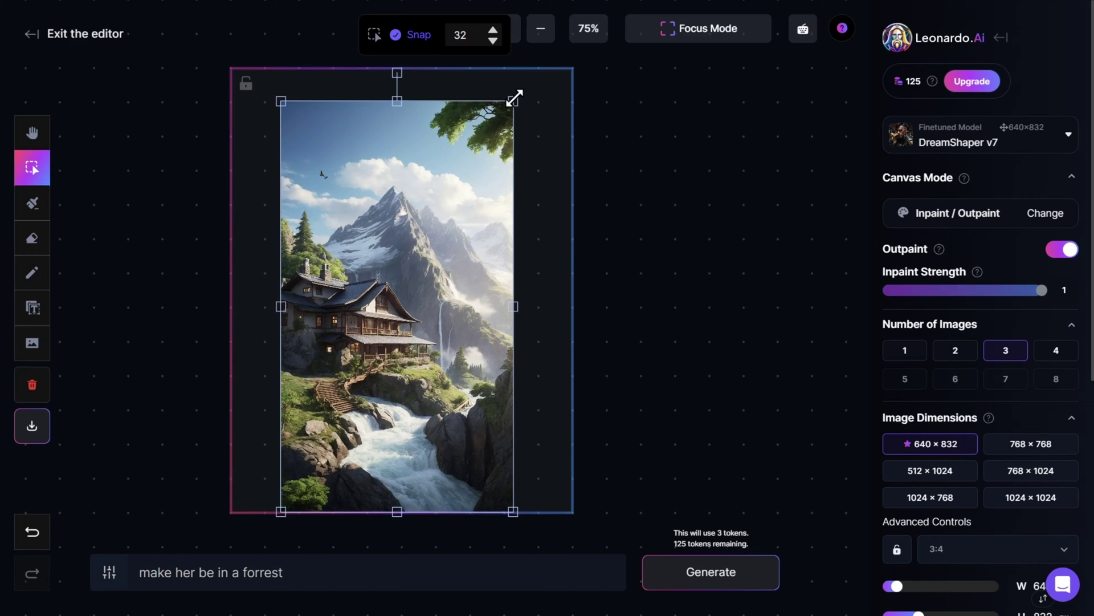
pyautogui.moveTo(513, 103); pyautogui.dragTo(532, 72)
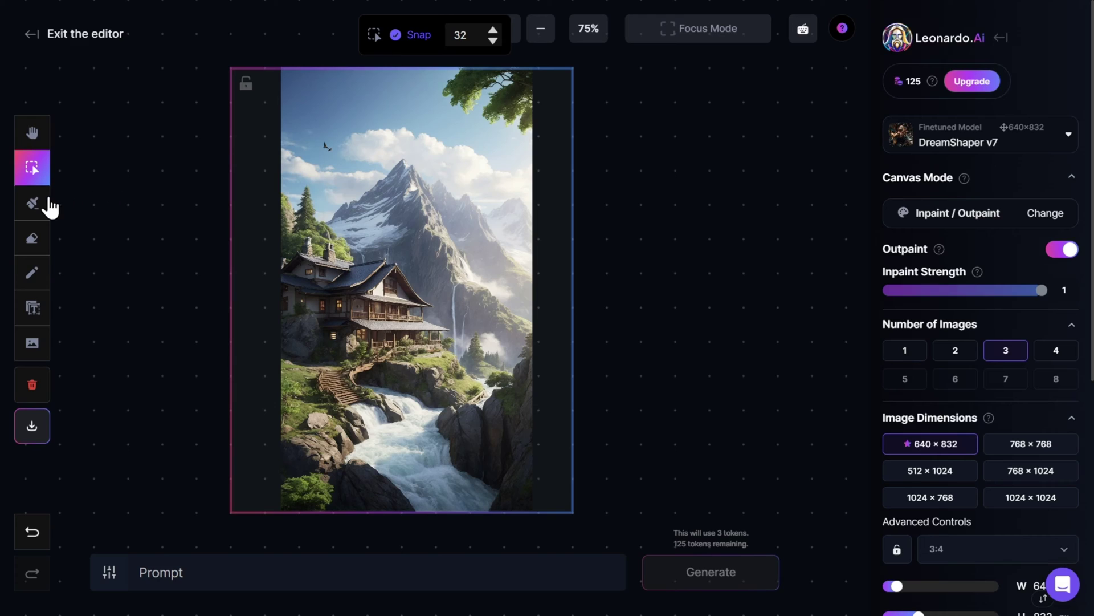
# Mask a horizontal band across the river beside the stairs and generate variations with the prompt "Create a dam"
pyautogui.click(32, 210)
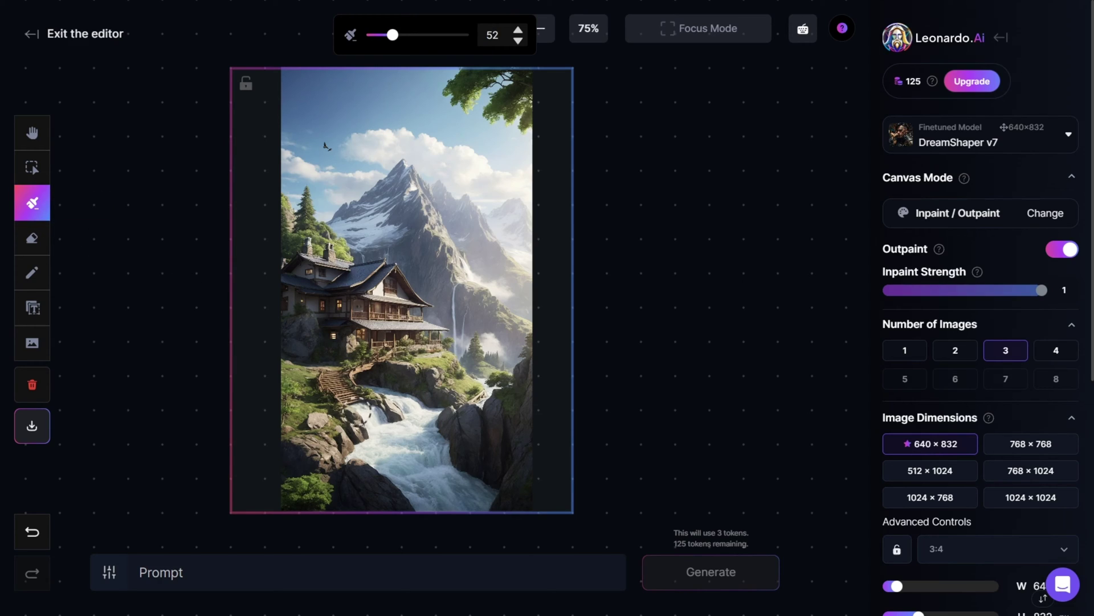
pyautogui.moveTo(347, 408)
pyautogui.mouseDown()
pyautogui.moveTo(449, 415)
pyautogui.moveTo(410, 424)
pyautogui.mouseUp()
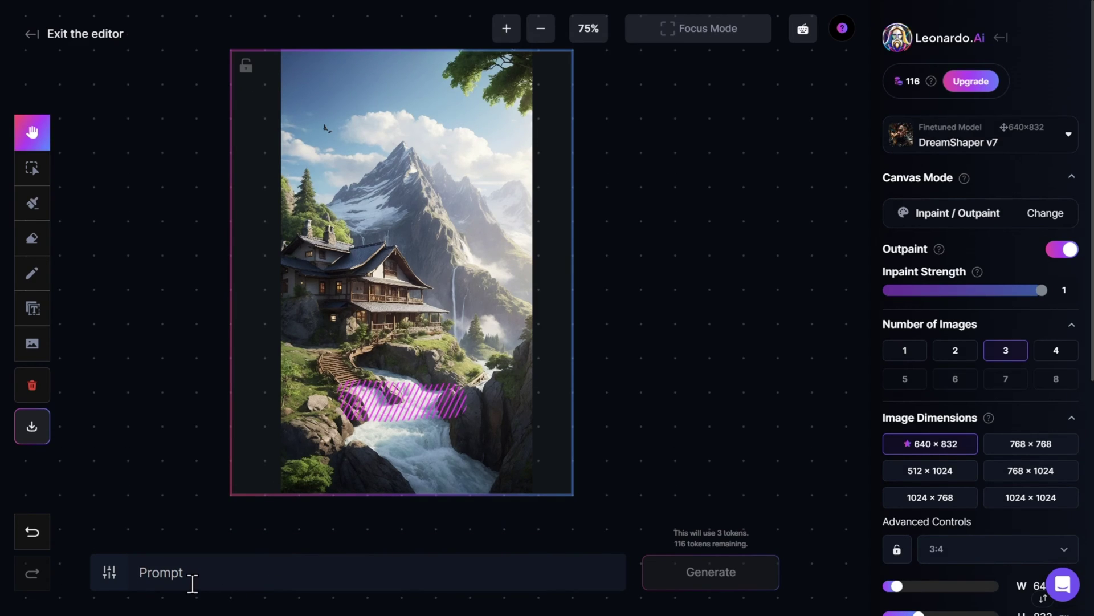
pyautogui.click(192, 583)
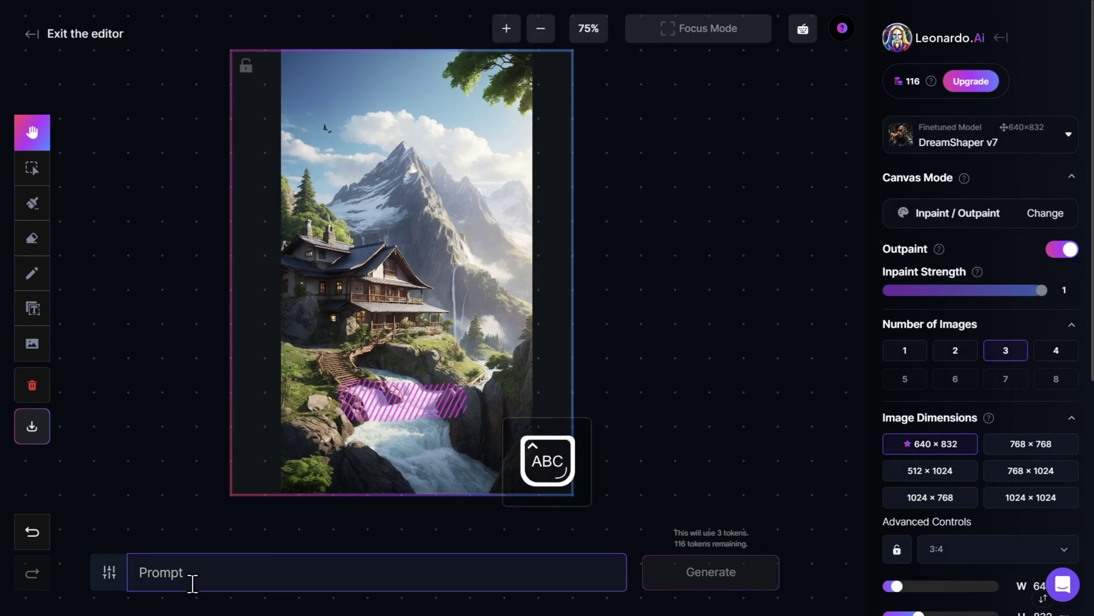
pyautogui.write('Create a dam')
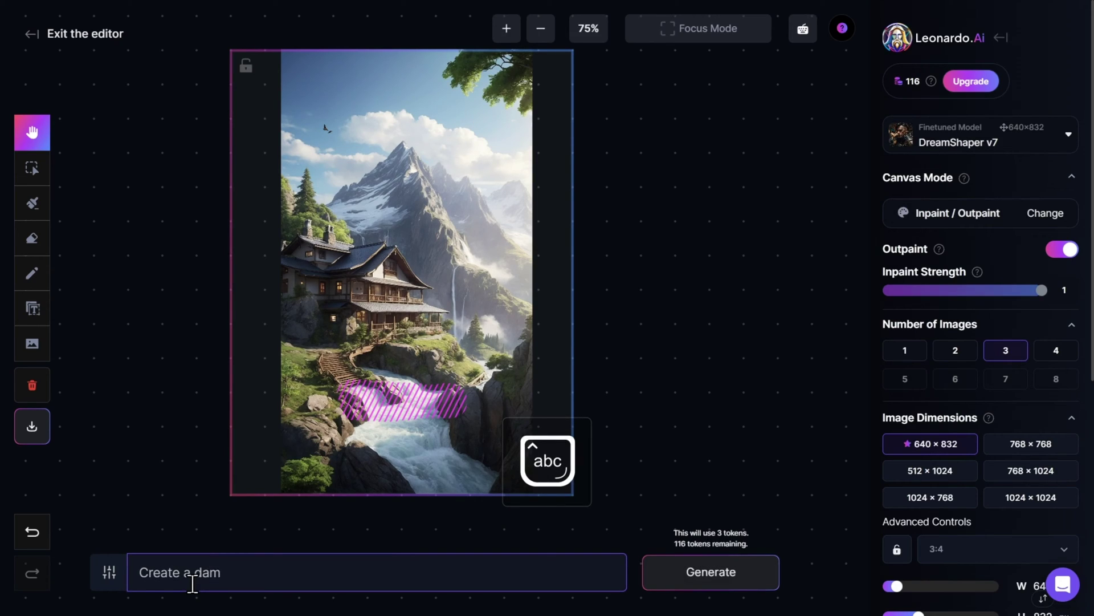
pyautogui.click(692, 573)
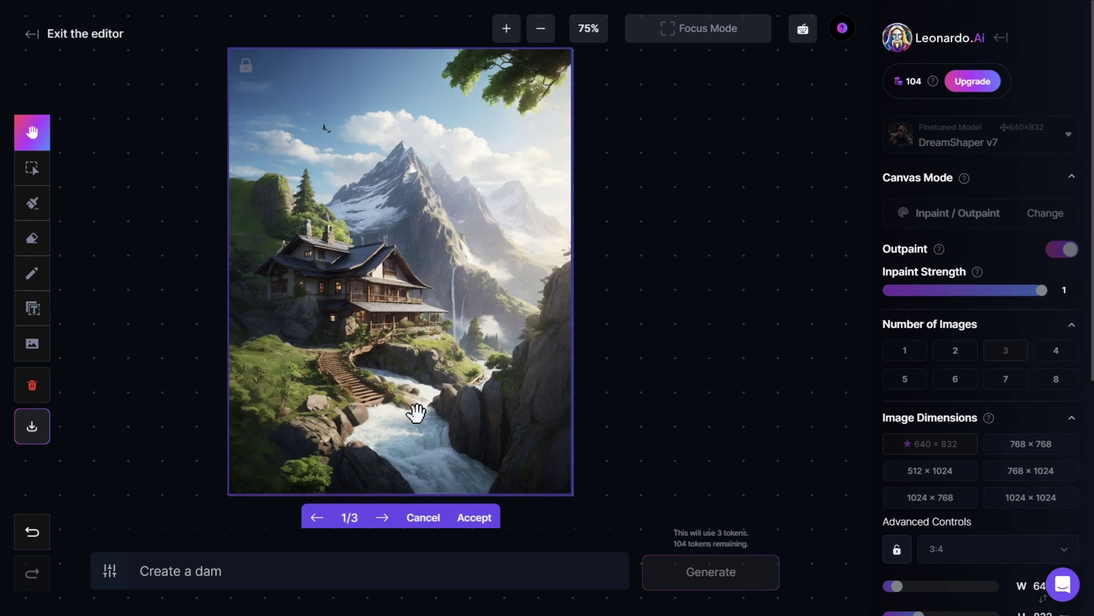
# Compare the generated dam variations and accept the third one
pyautogui.click(383, 518)
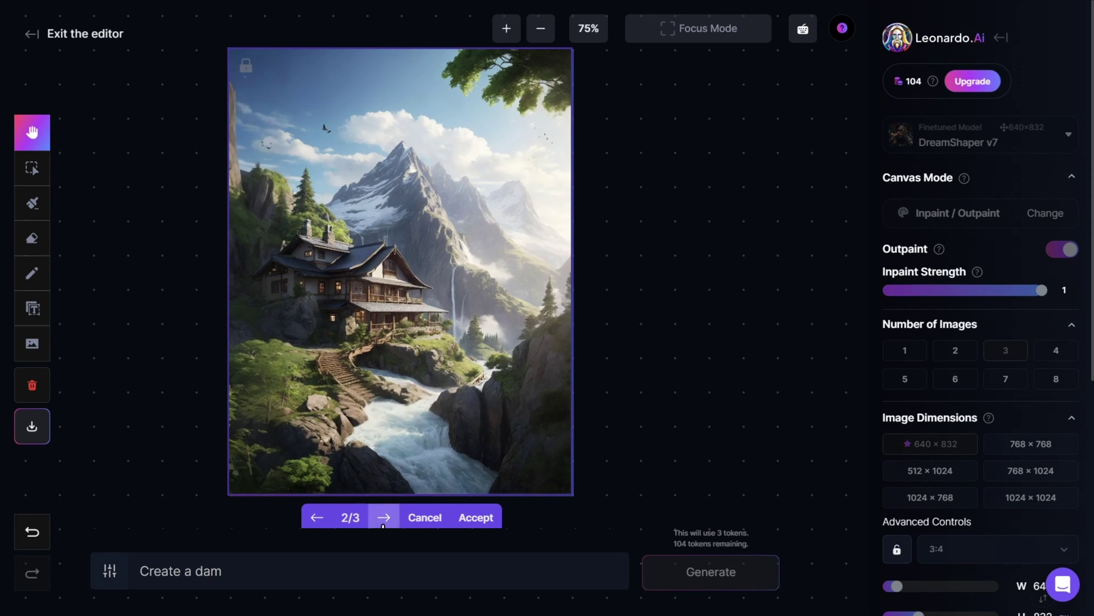
pyautogui.click(382, 519)
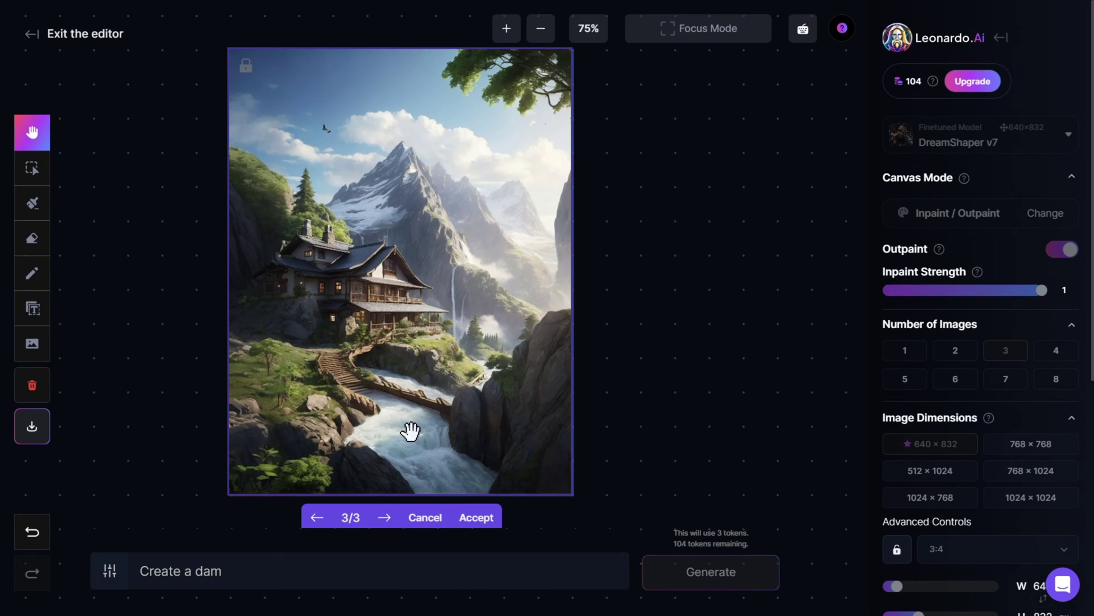
pyautogui.click(472, 516)
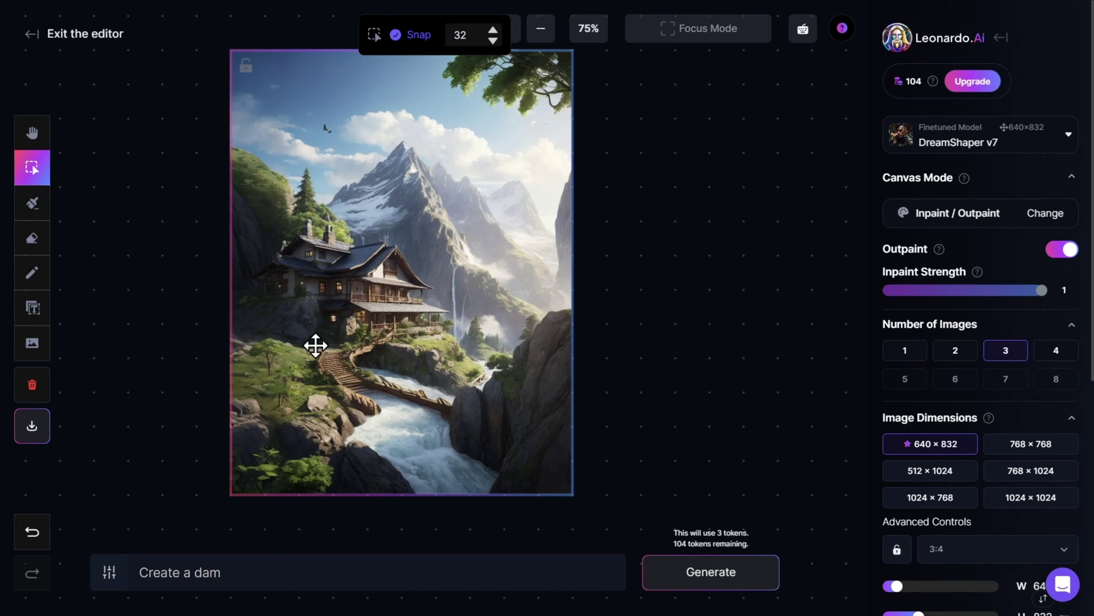
# Set the eraser to size 29 with All as its target and erase a patch of the grassy slope left of the stairs
pyautogui.click(27, 244)
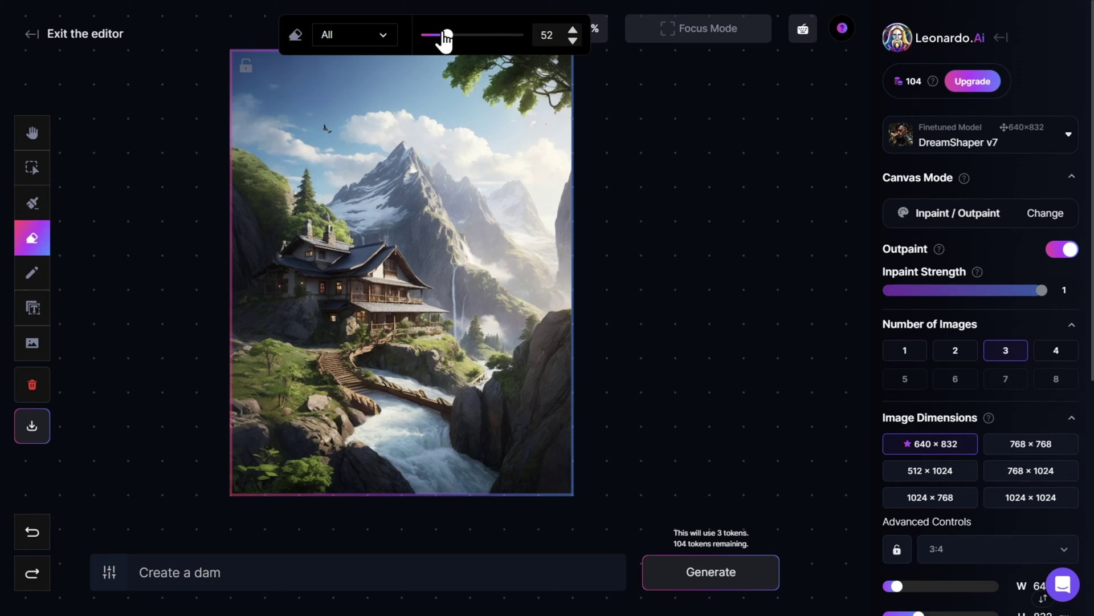
pyautogui.moveTo(446, 35)
pyautogui.mouseDown()
pyautogui.moveTo(466, 39)
pyautogui.moveTo(436, 42)
pyautogui.mouseUp()
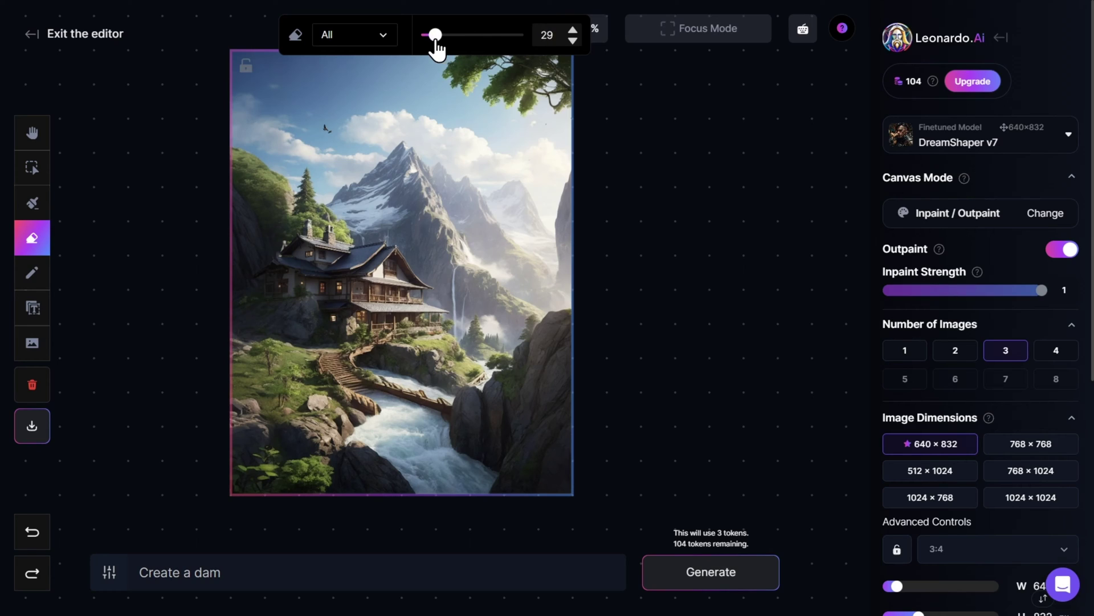
pyautogui.click(378, 34)
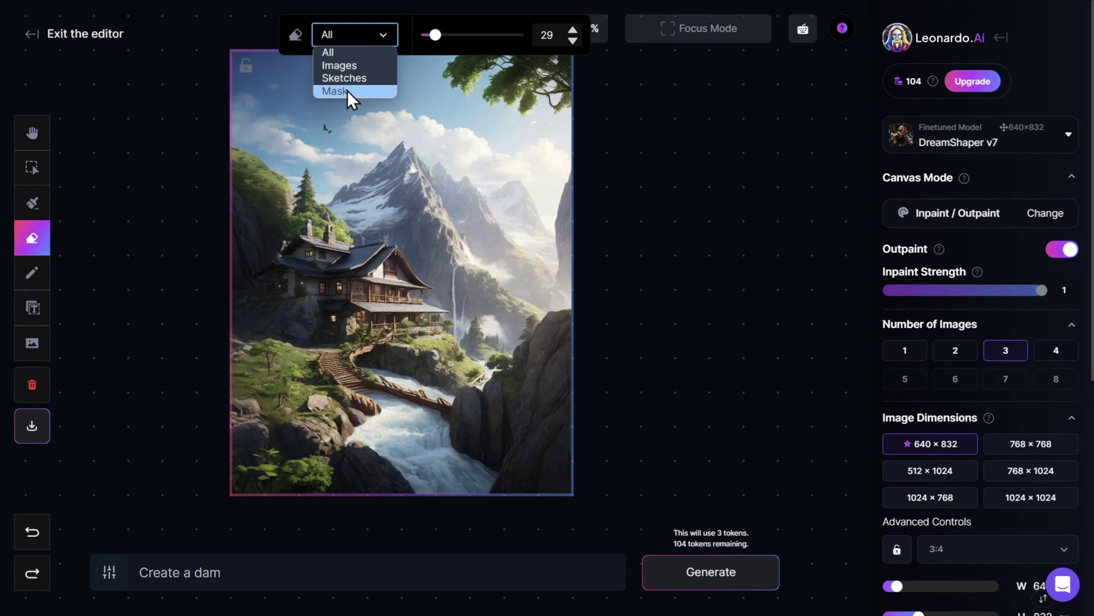
pyautogui.click(353, 53)
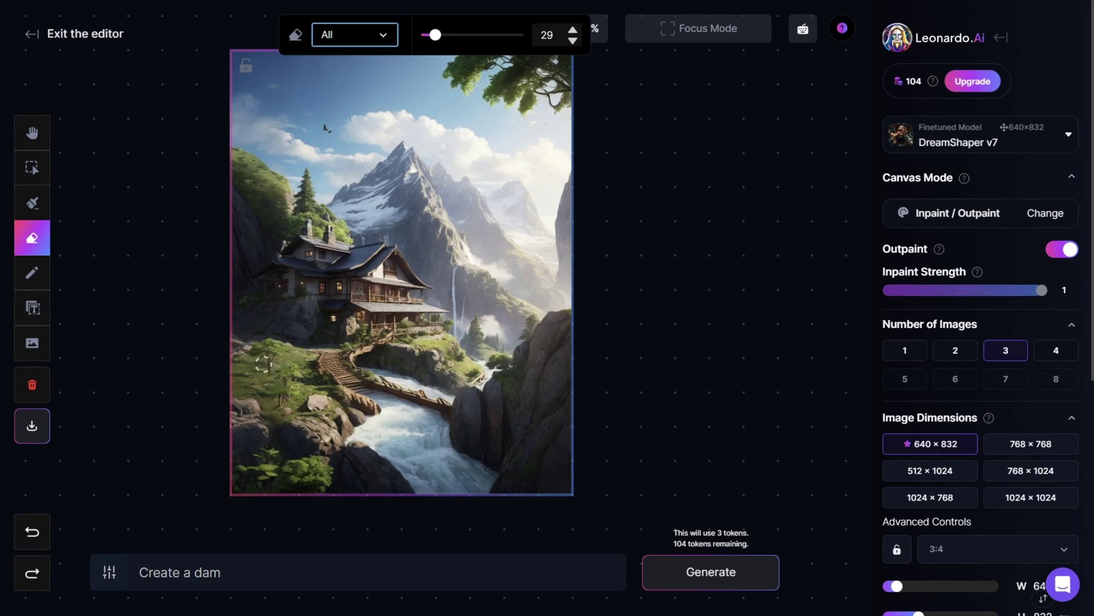
pyautogui.moveTo(271, 367)
pyautogui.mouseDown()
pyautogui.moveTo(264, 352)
pyautogui.moveTo(266, 368)
pyautogui.moveTo(280, 351)
pyautogui.moveTo(262, 383)
pyautogui.moveTo(271, 406)
pyautogui.mouseUp()
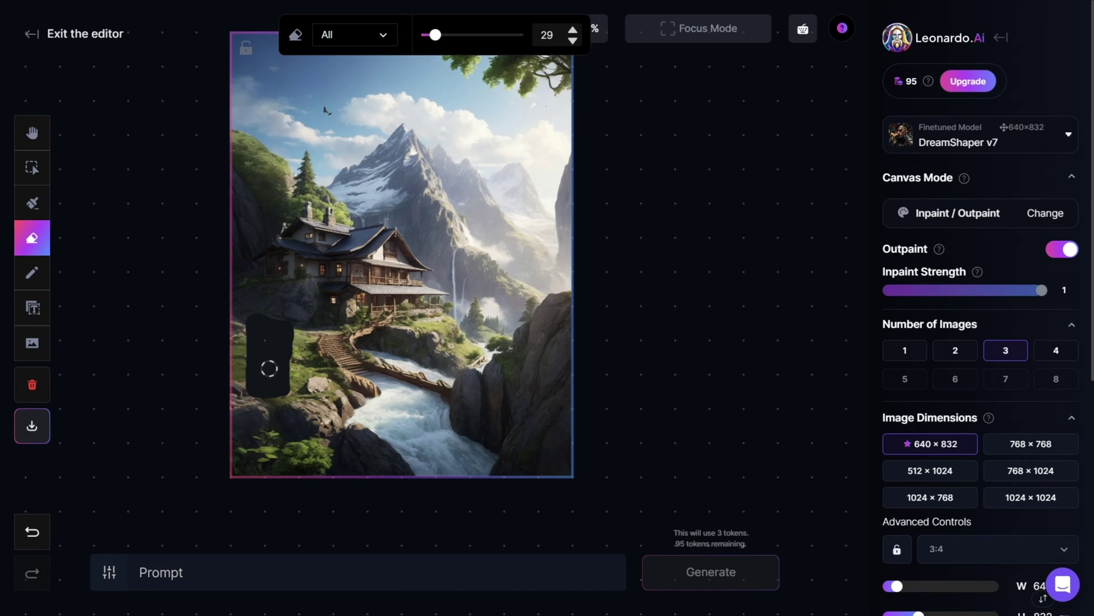
# Generate a fill for the erased patch with the prompt "flowers in the ground"
pyautogui.click(177, 572)
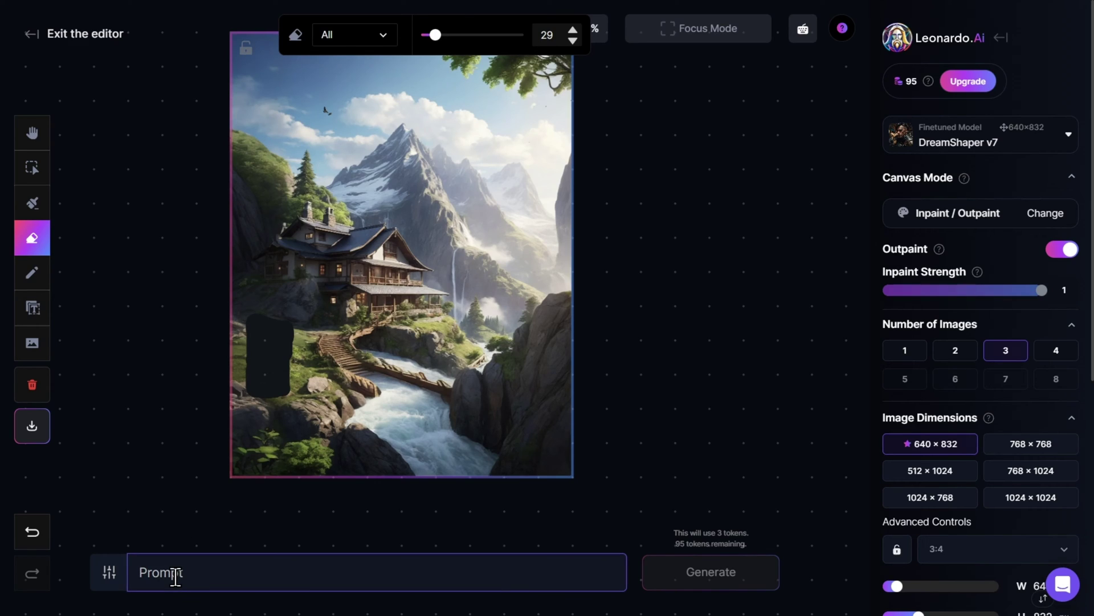
pyautogui.write('flowers in the ground')
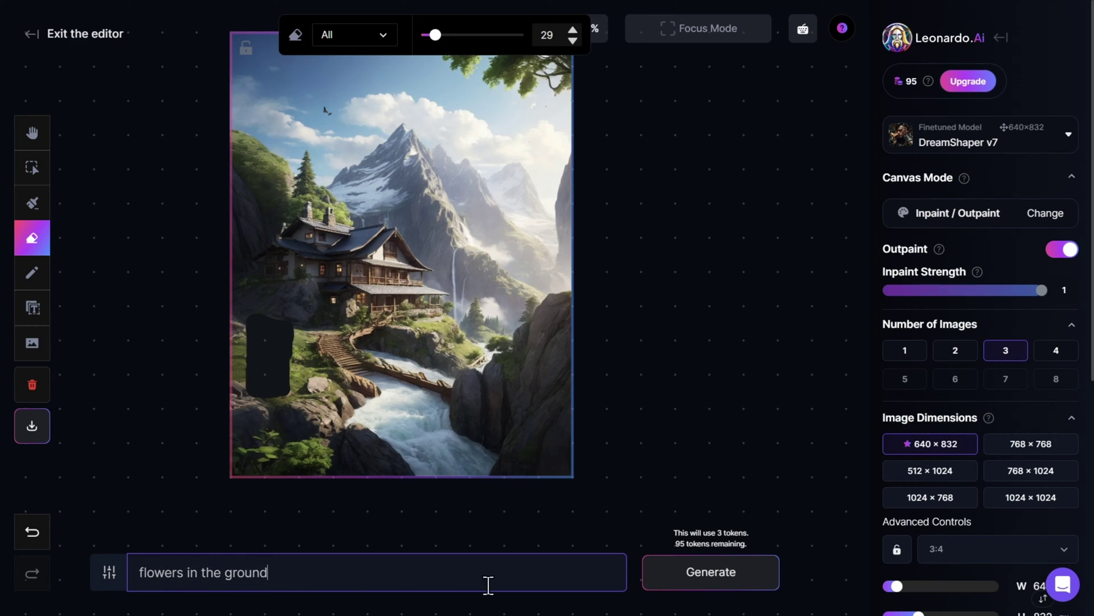
pyautogui.click(708, 570)
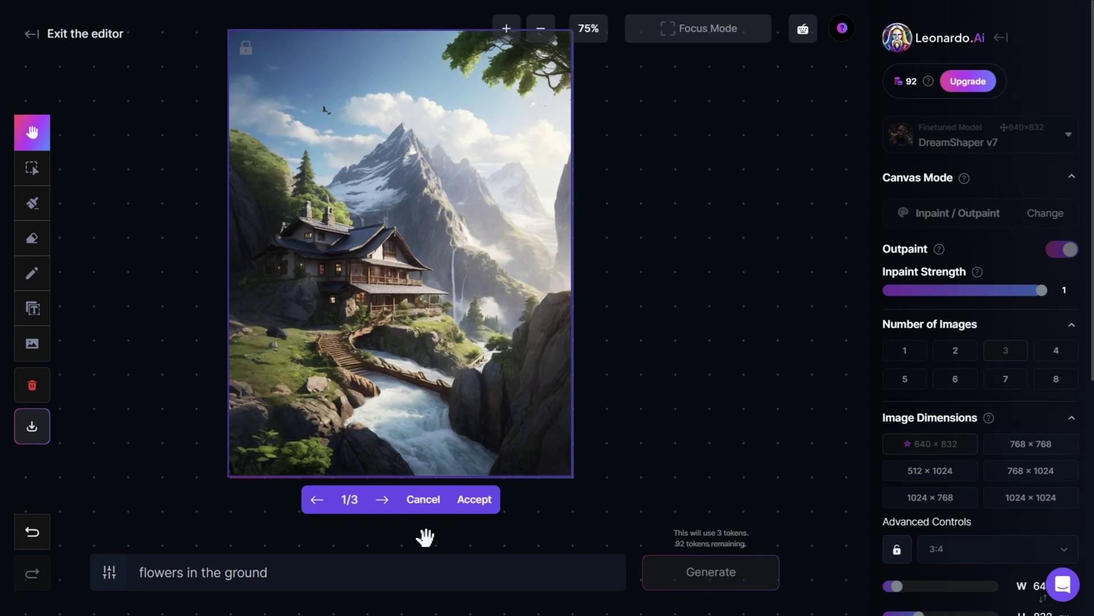
# Compare the generated flower variations and accept the third one
pyautogui.click(382, 507)
pyautogui.click(383, 500)
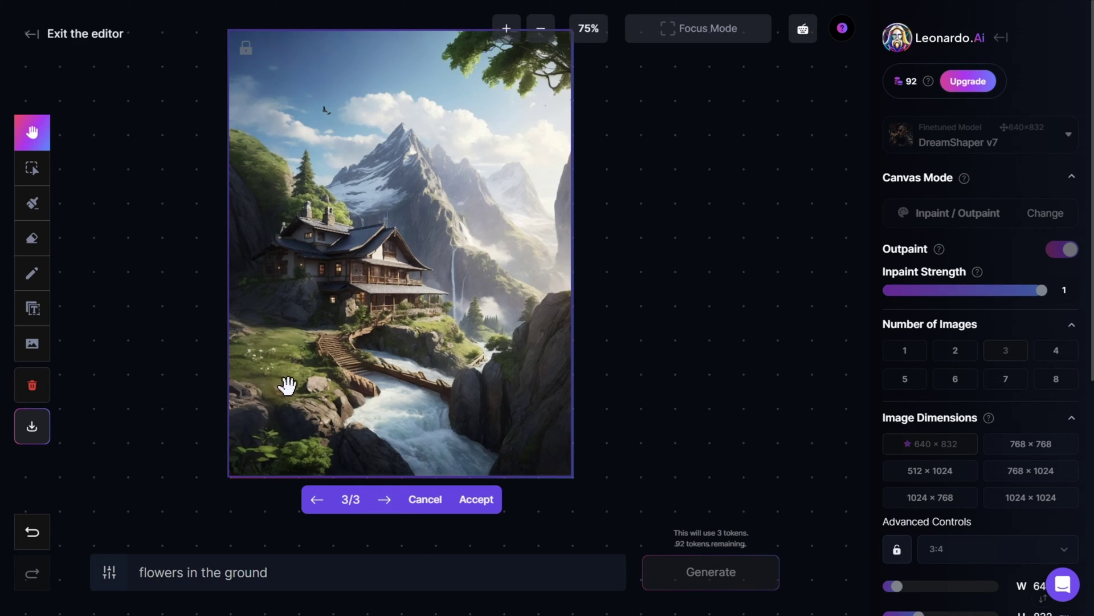
pyautogui.click(468, 500)
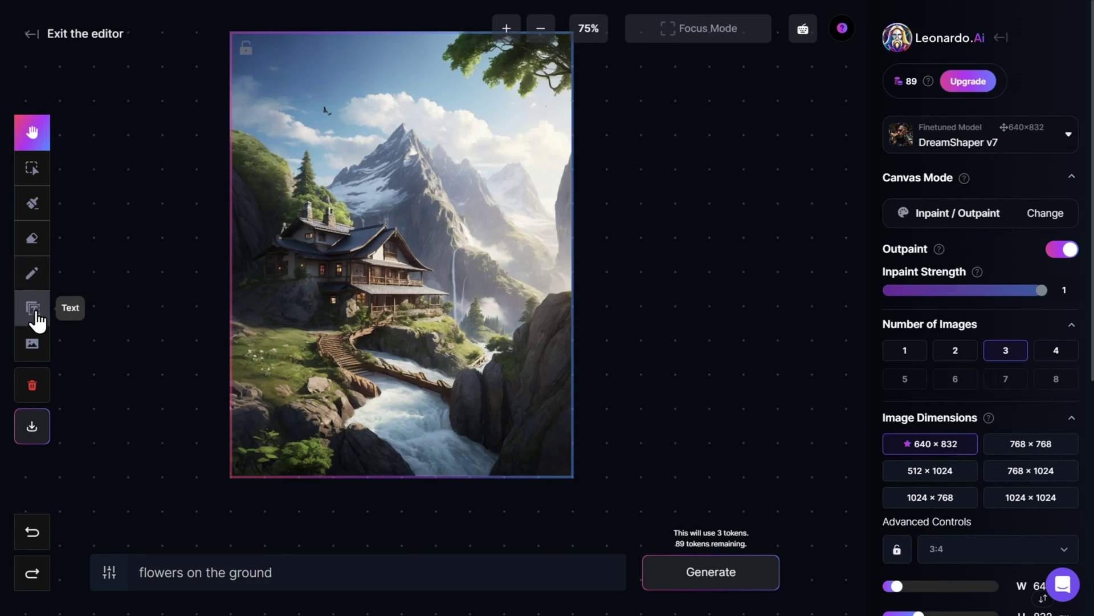
# Set up the Text tool with the Arial font, size 36 and the light colour #EBDDDA
pyautogui.click(33, 308)
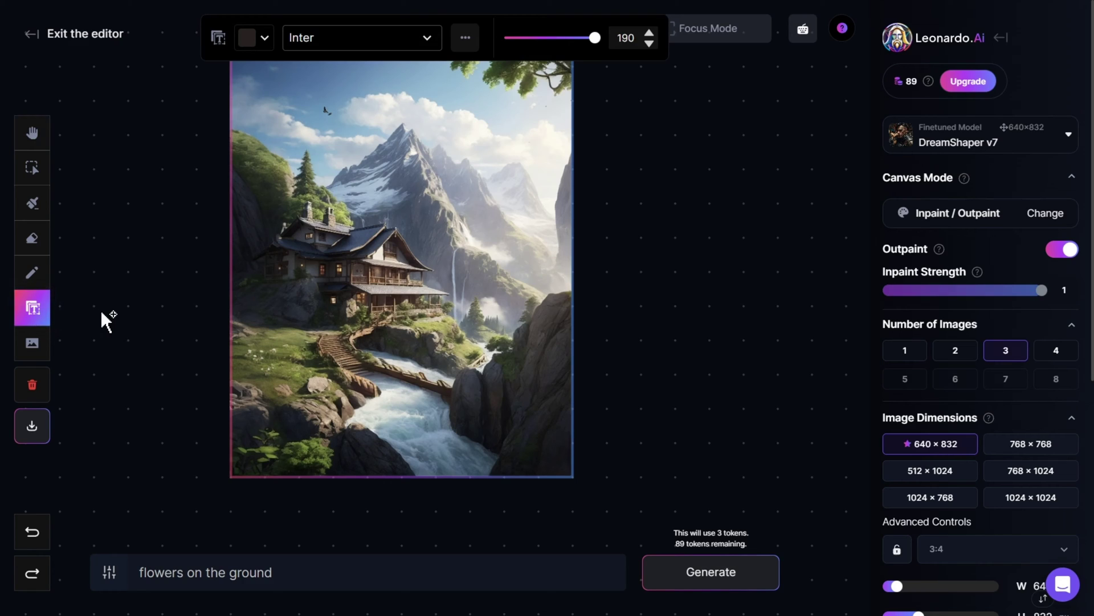
pyautogui.click(422, 49)
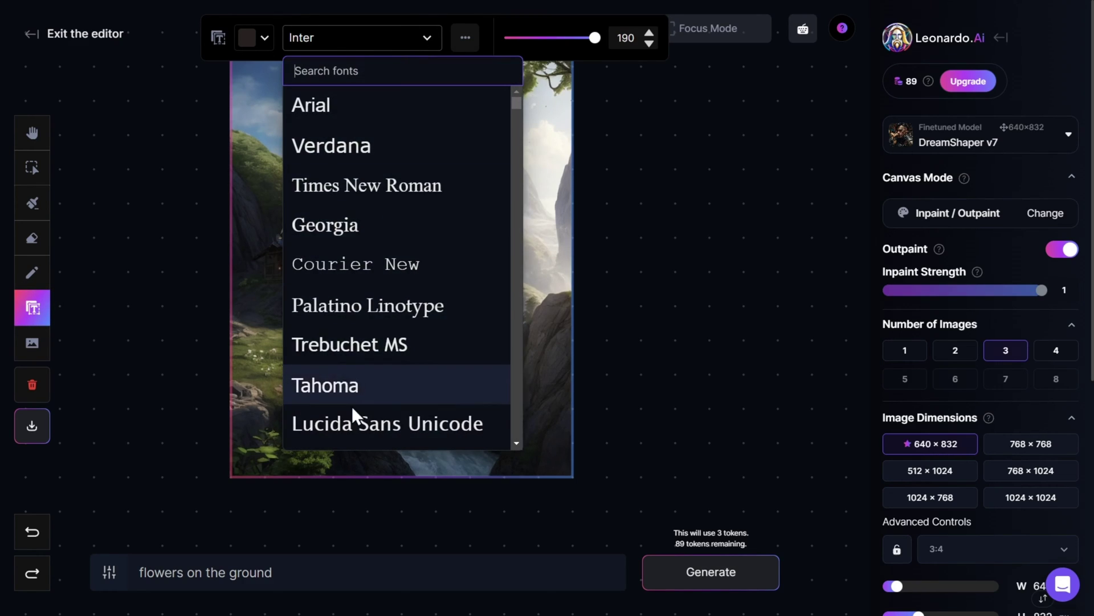
pyautogui.click(326, 106)
pyautogui.click(293, 105)
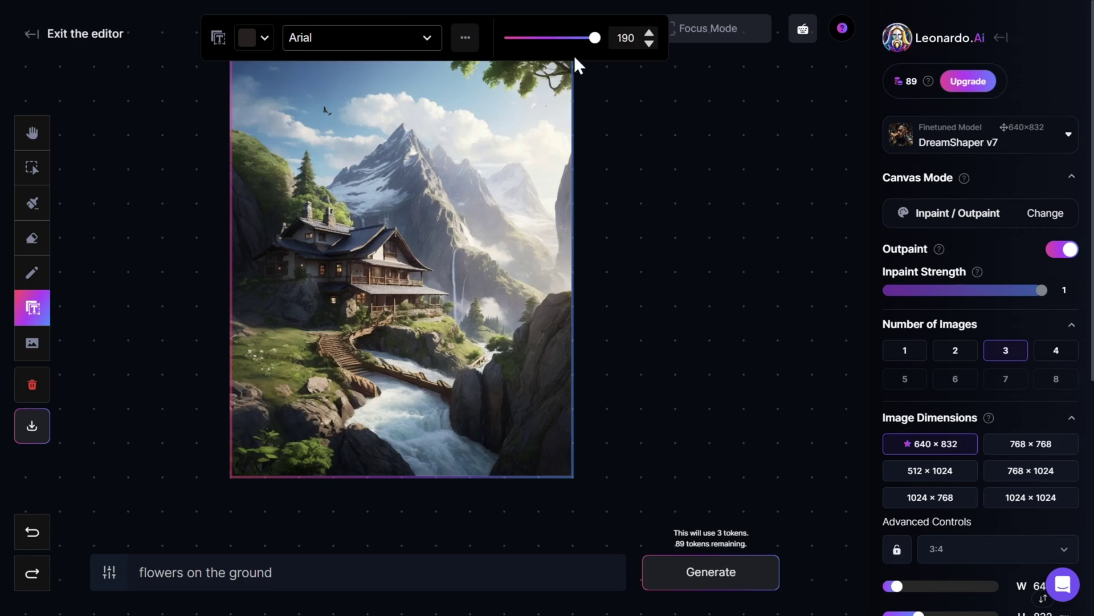
pyautogui.moveTo(593, 40); pyautogui.dragTo(516, 40)
pyautogui.click(260, 35)
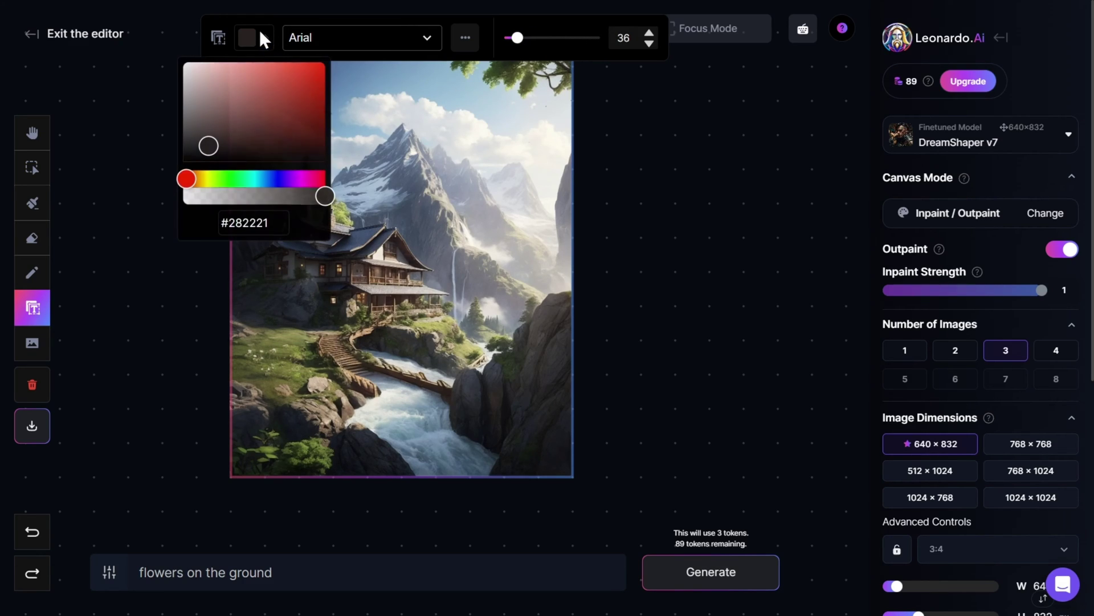
pyautogui.moveTo(215, 151); pyautogui.dragTo(195, 72)
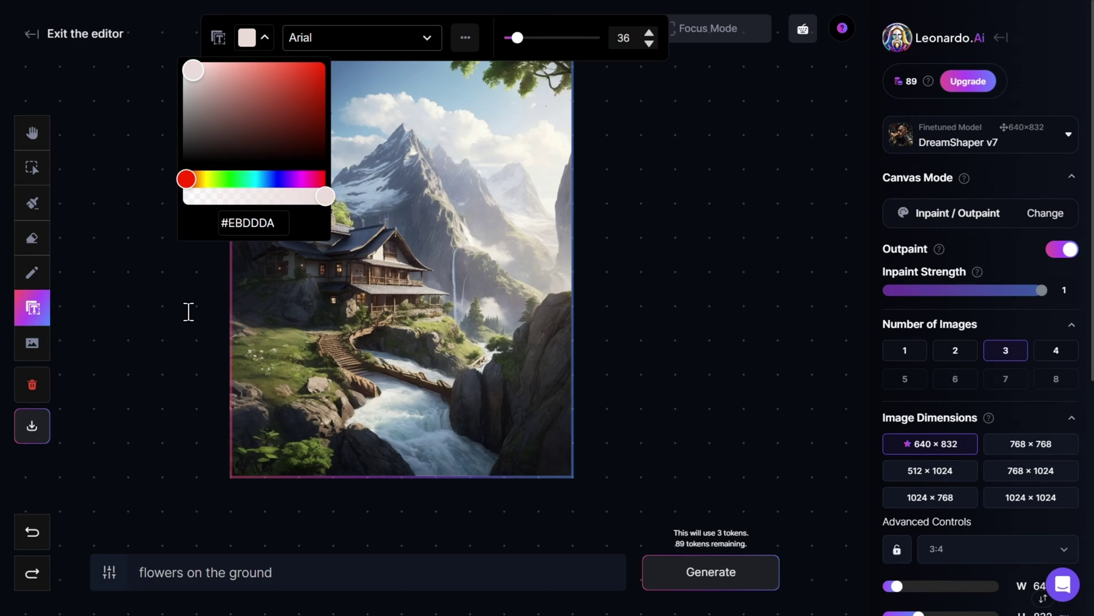
pyautogui.click(167, 299)
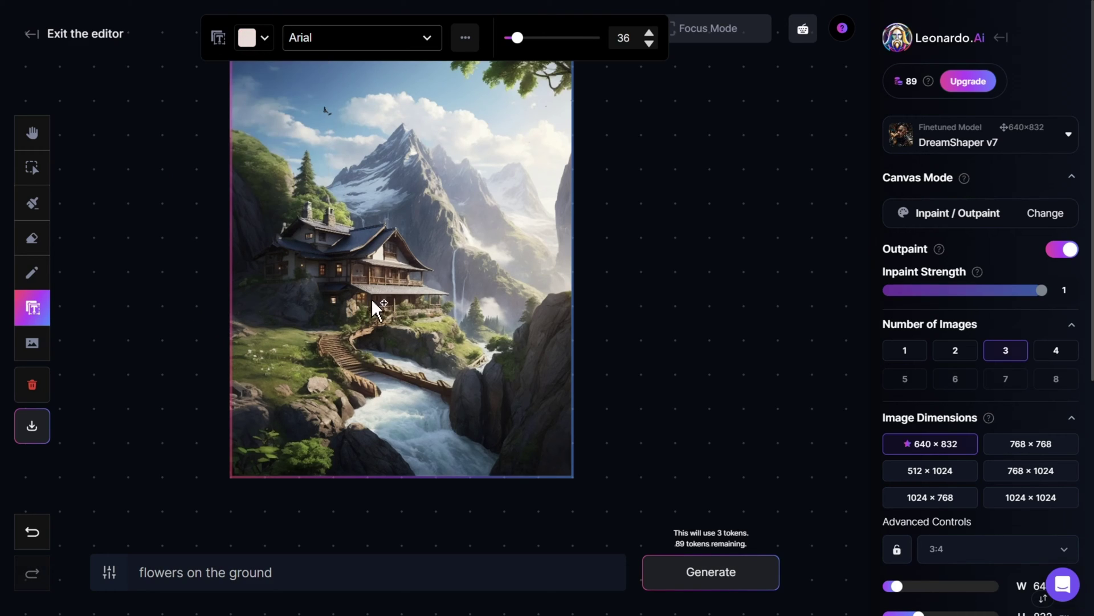
# Place the text "Flowers" on the image just below the house, replacing the placeholder, and undo it
pyautogui.click(259, 330)
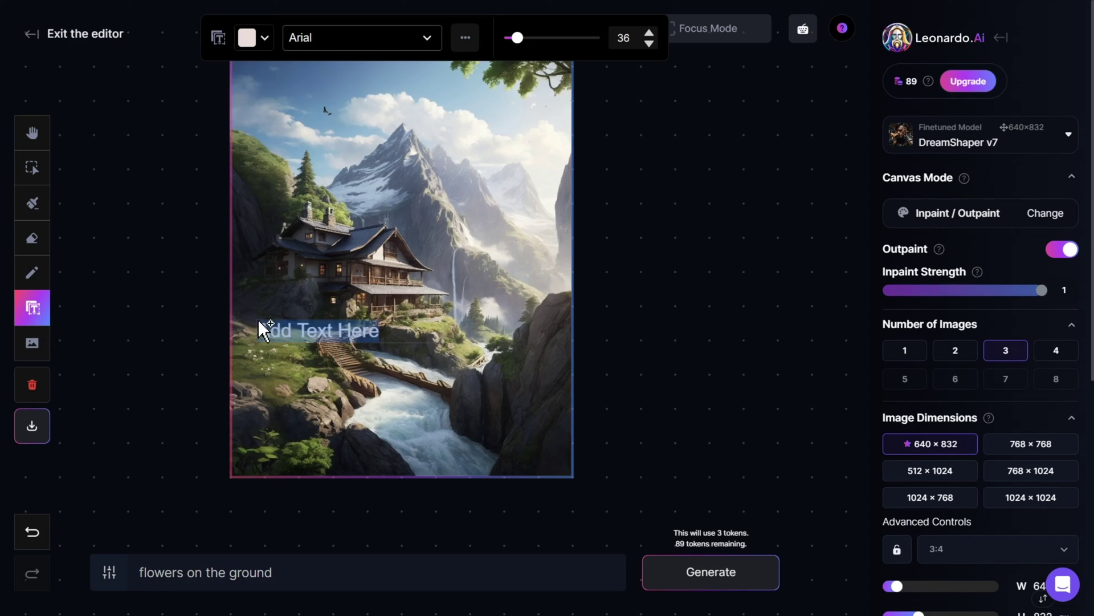
pyautogui.moveTo(260, 330); pyautogui.dragTo(387, 331)
pyautogui.press('BackSpace')
pyautogui.write('A')
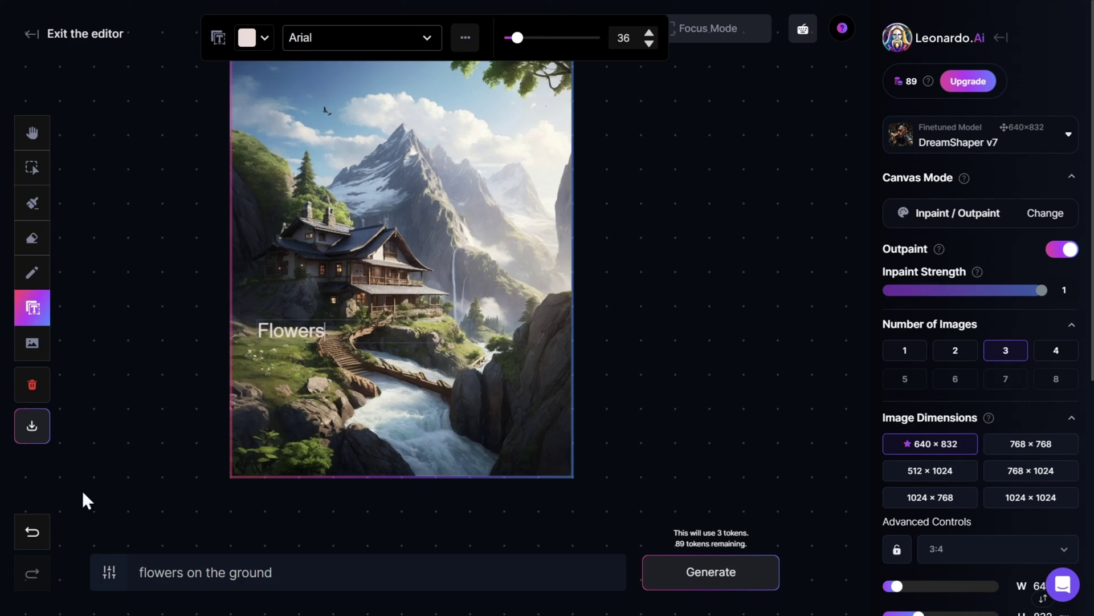
pyautogui.click(30, 531)
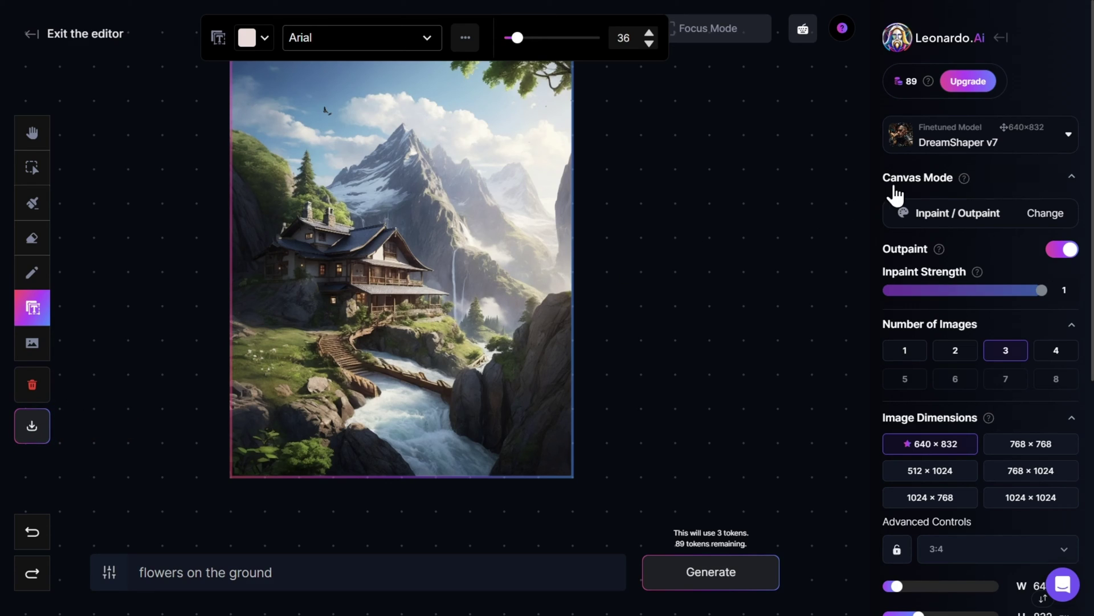
# Look through the finetuned model list and the available canvas modes without choosing a different one
pyautogui.click(977, 151)
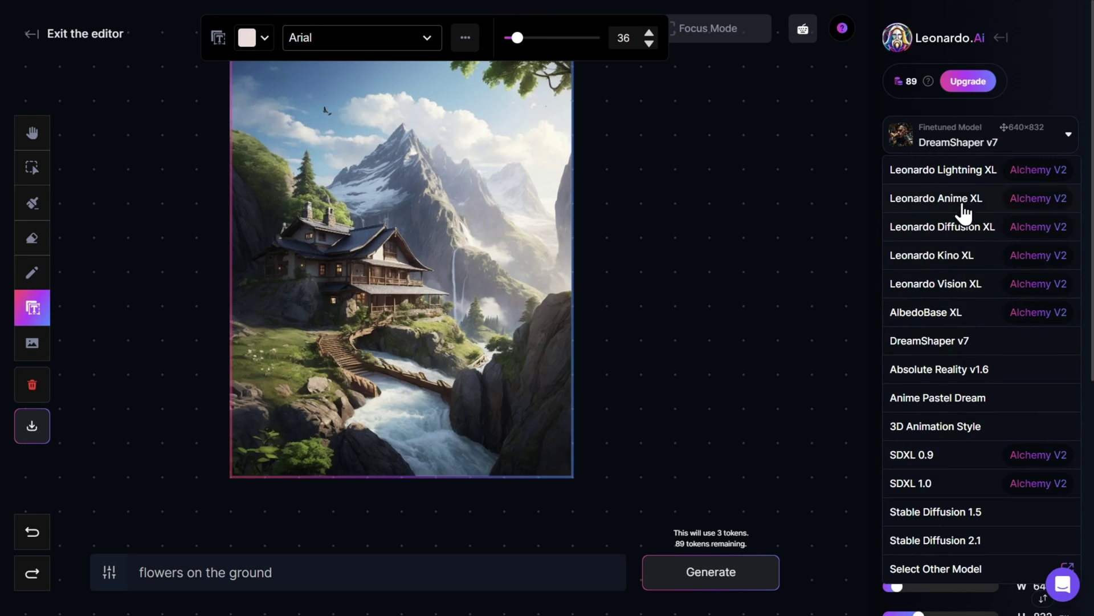
pyautogui.click(968, 146)
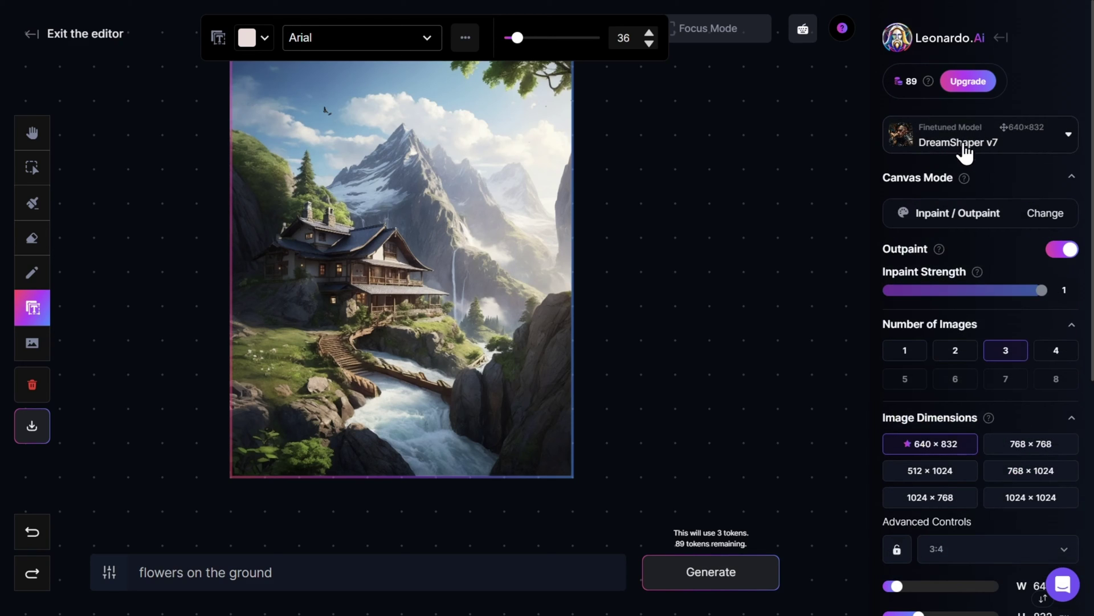
pyautogui.click(971, 214)
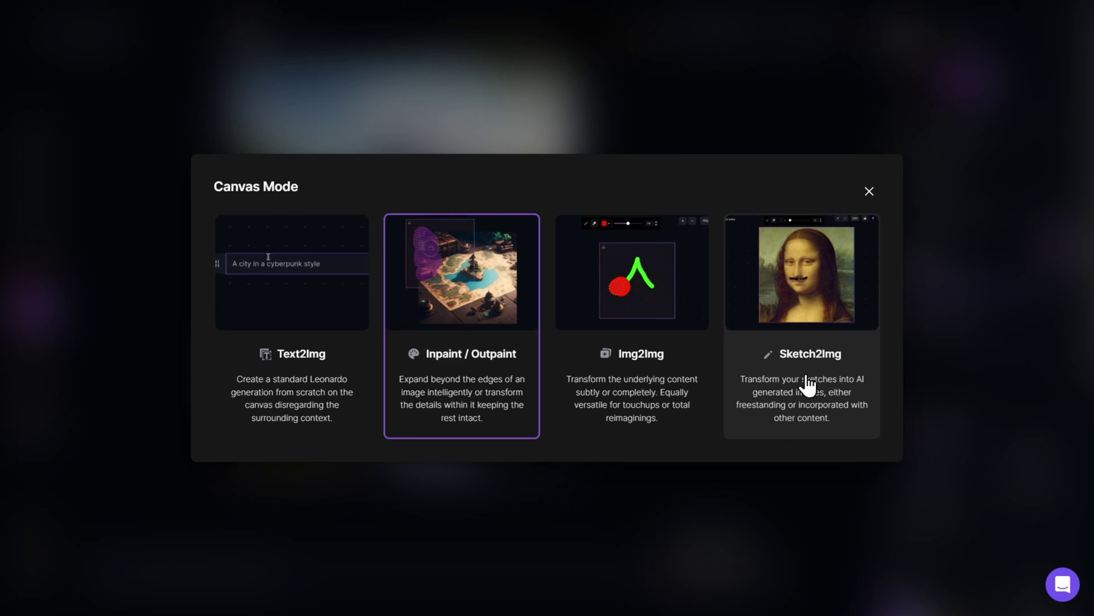
pyautogui.click(869, 191)
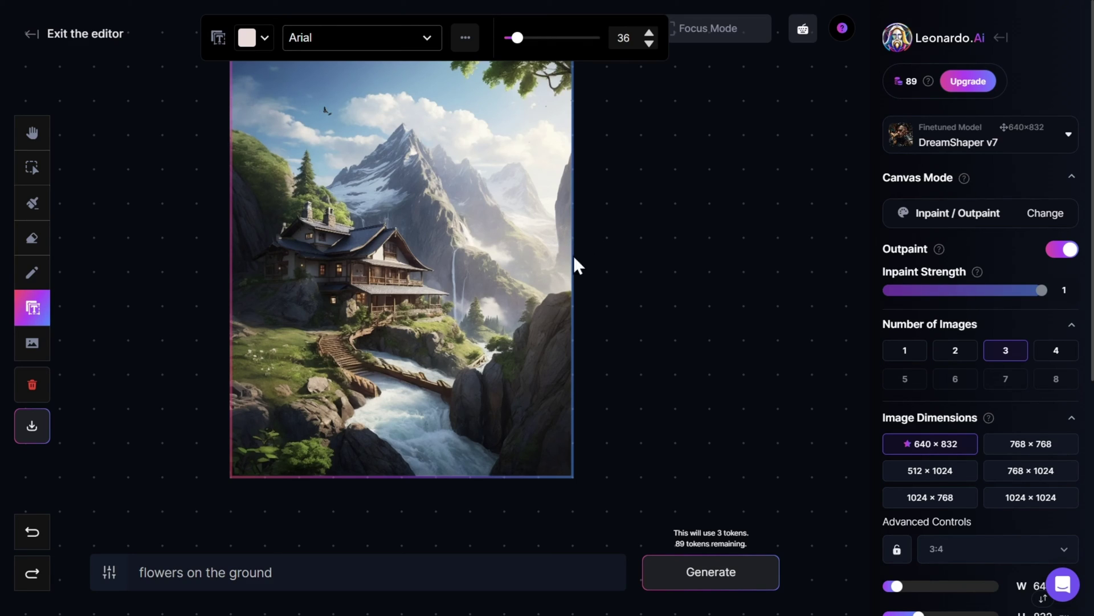
# Review the generation settings for number of images, dimensions, aspect ratio, render density and guidance scale
pyautogui.click(32, 202)
pyautogui.scroll(-1, 969, 282)
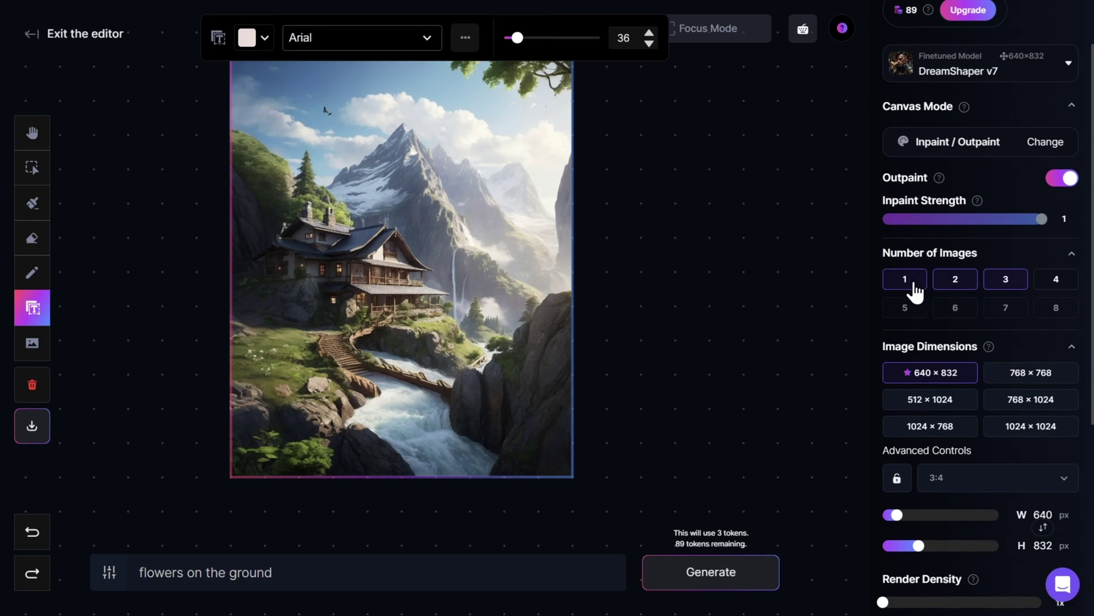
pyautogui.scroll(-2, 966, 301)
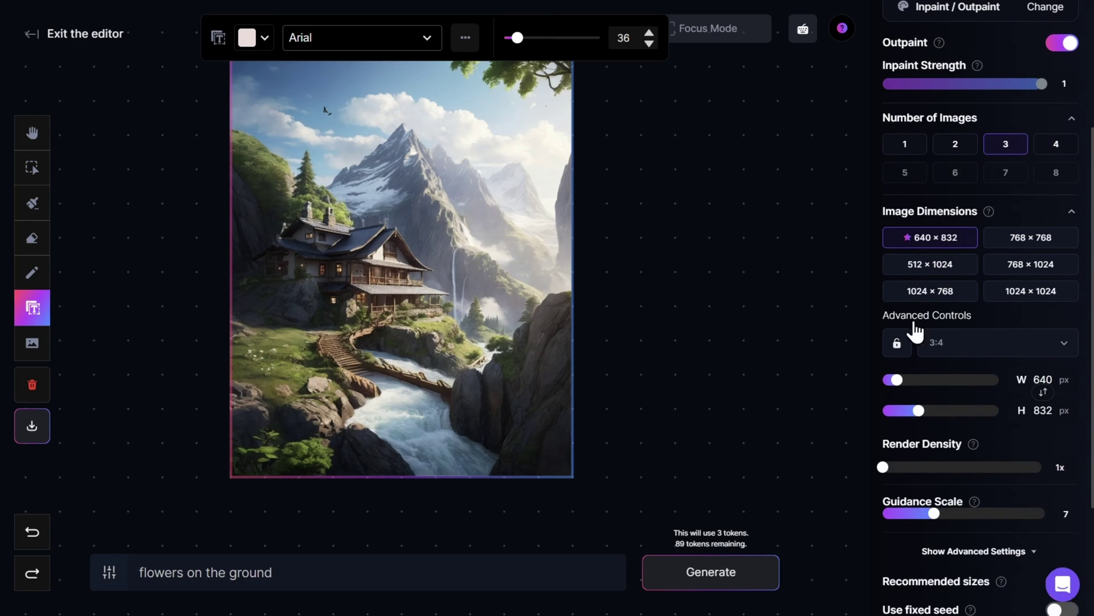
pyautogui.click(942, 345)
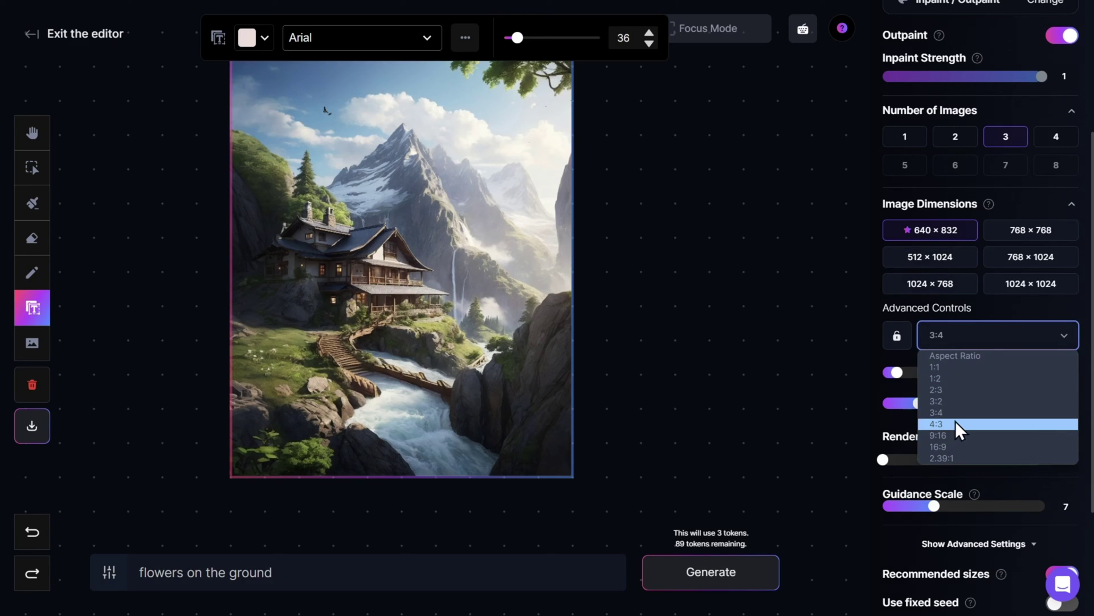
pyautogui.click(955, 339)
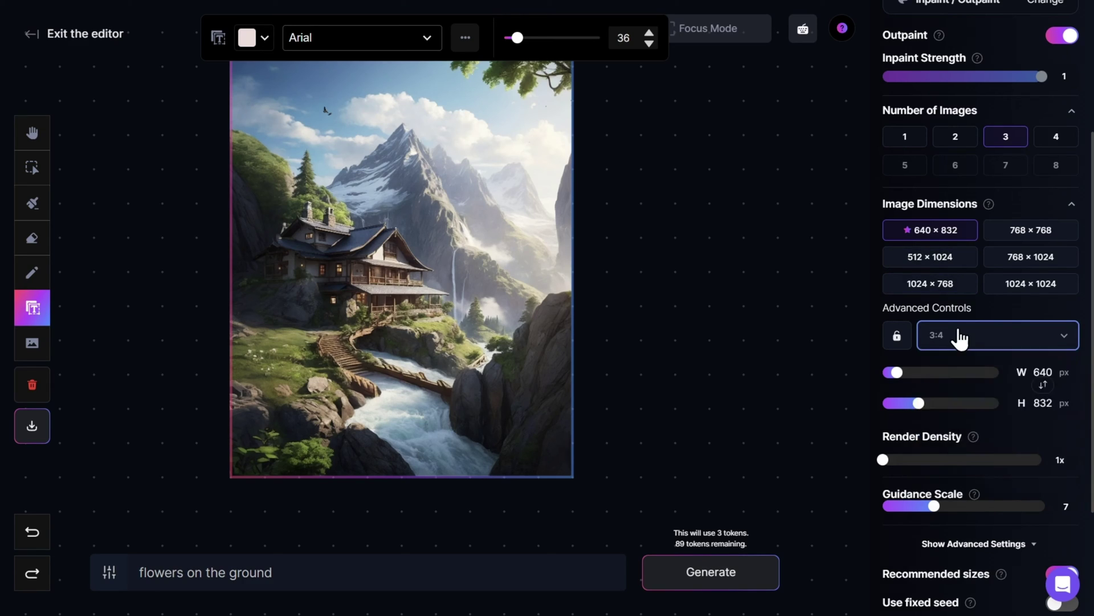
pyautogui.scroll(-1, 921, 364)
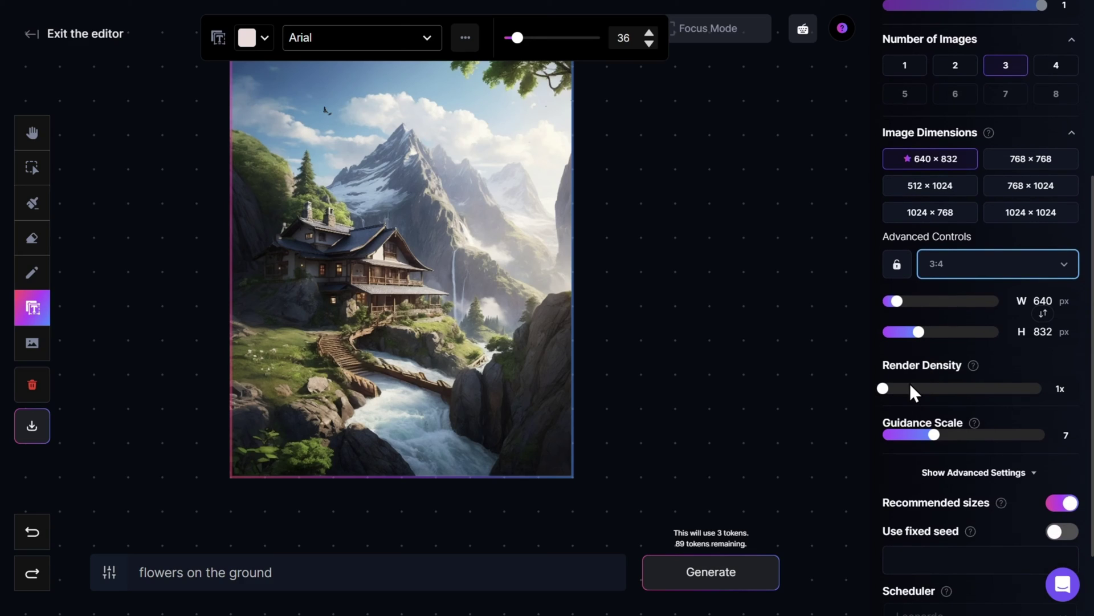
pyautogui.scroll(-1, 918, 380)
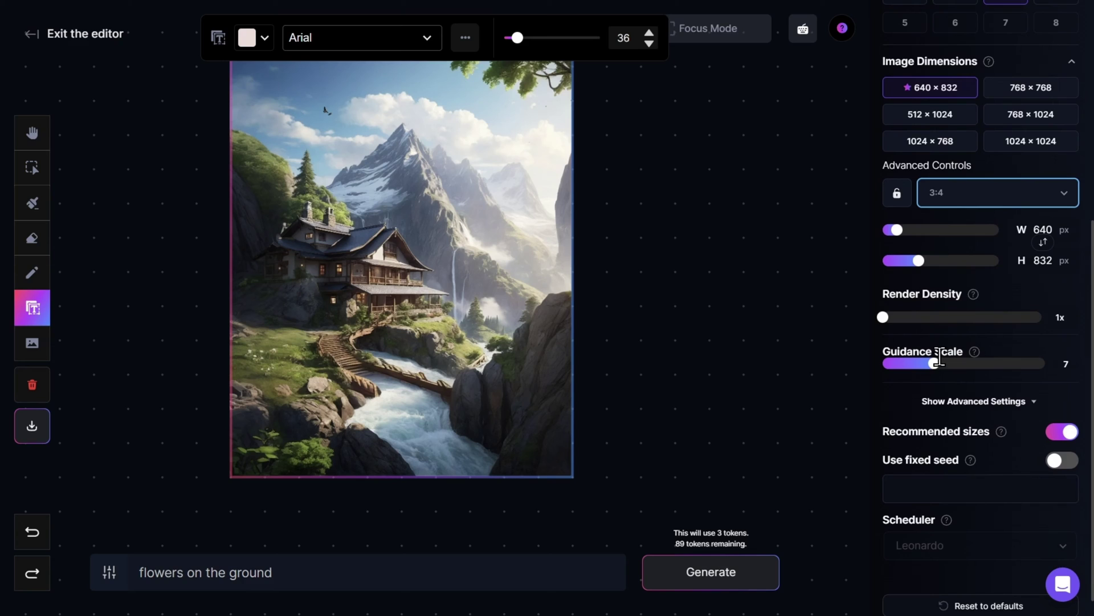
pyautogui.scroll(1, 939, 357)
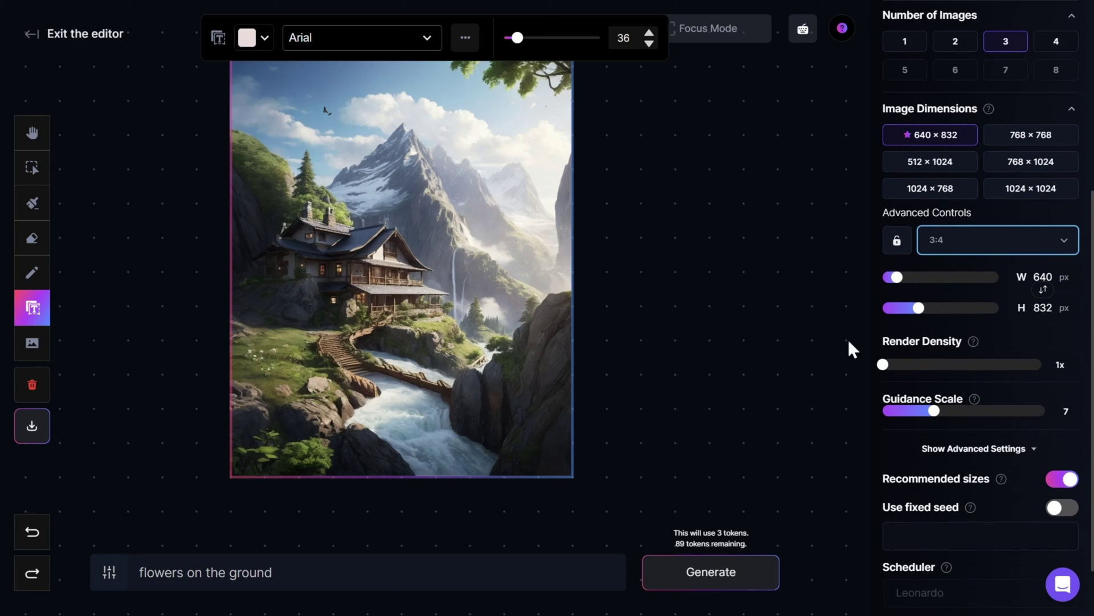
pyautogui.scroll(5, 943, 336)
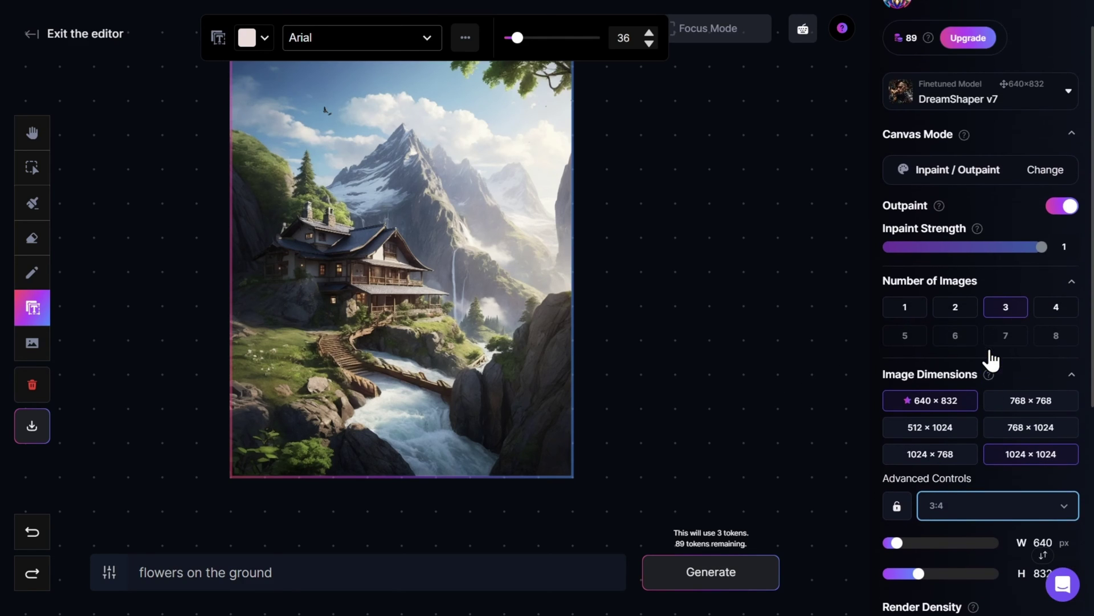
pyautogui.scroll(1, 990, 350)
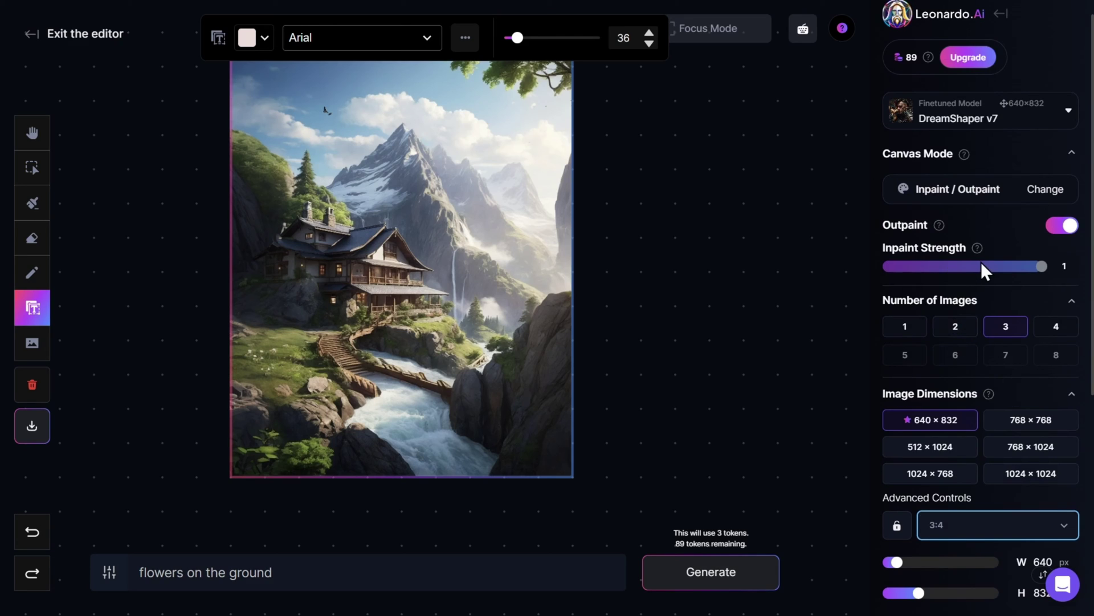
# Switch the canvas mode to Sketch2Img and activate the Sketch tool
pyautogui.click(962, 199)
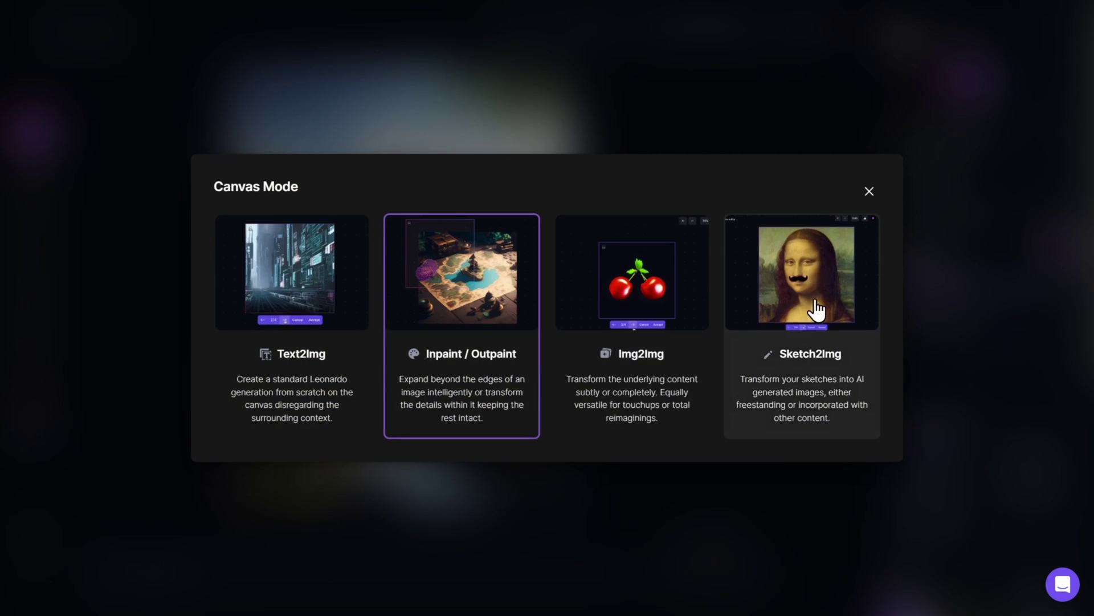
pyautogui.click(798, 333)
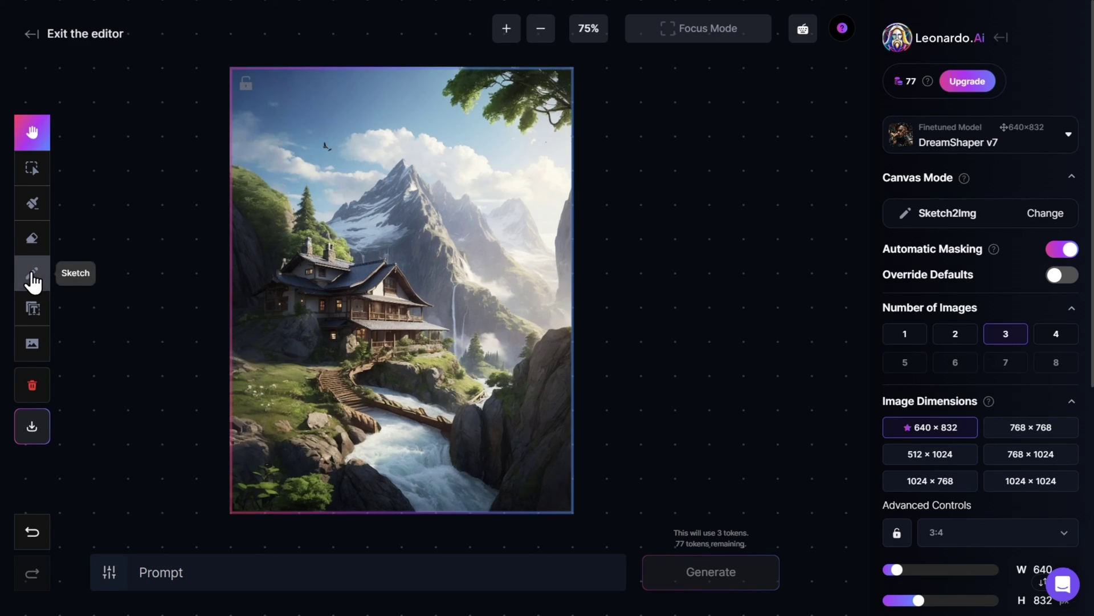
pyautogui.click(33, 280)
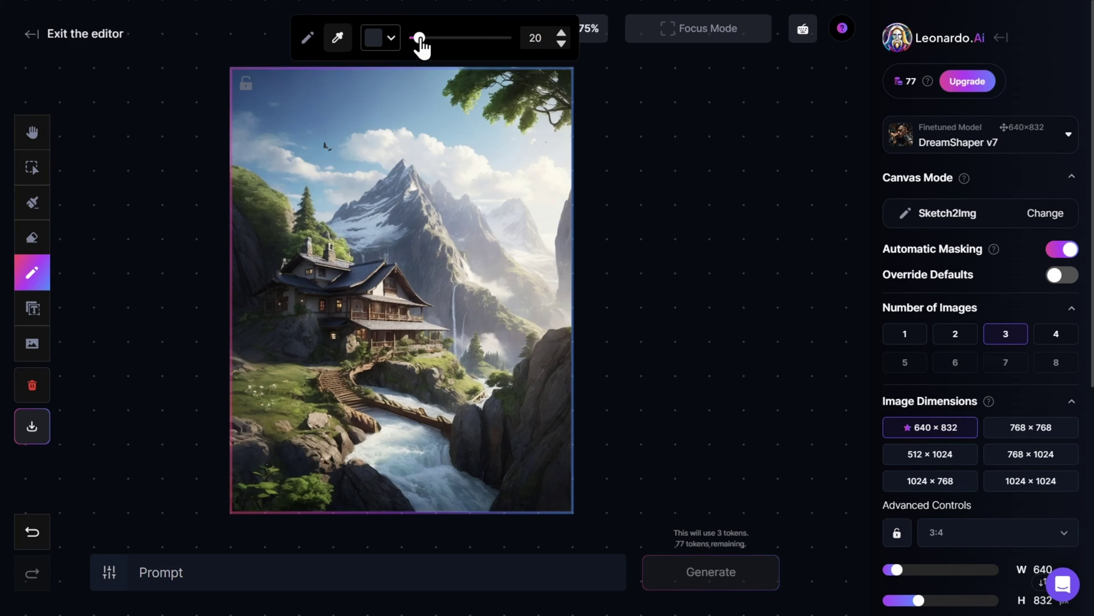
# Set the sketch brush to size 23 and sample a dark colour from the shaded cliff left of the house
pyautogui.click(391, 43)
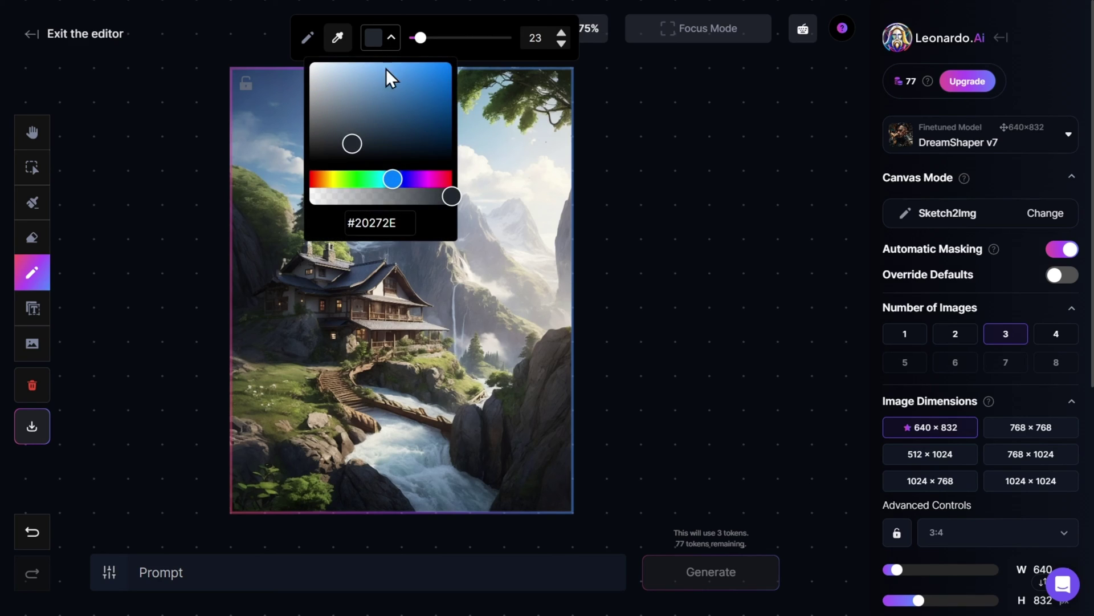
pyautogui.click(349, 139)
pyautogui.click(173, 102)
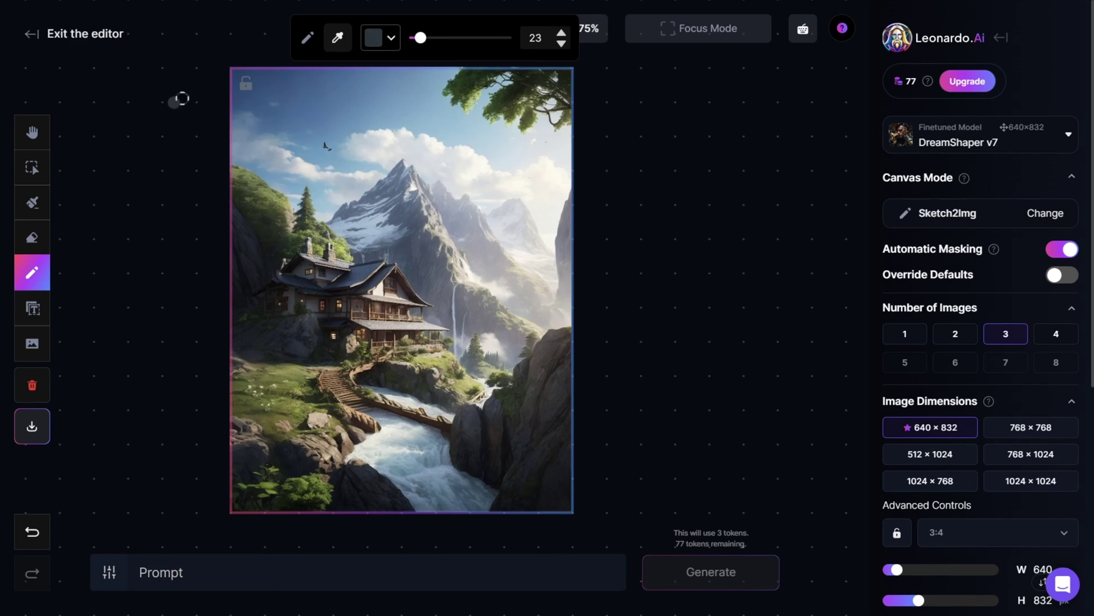
pyautogui.click(338, 38)
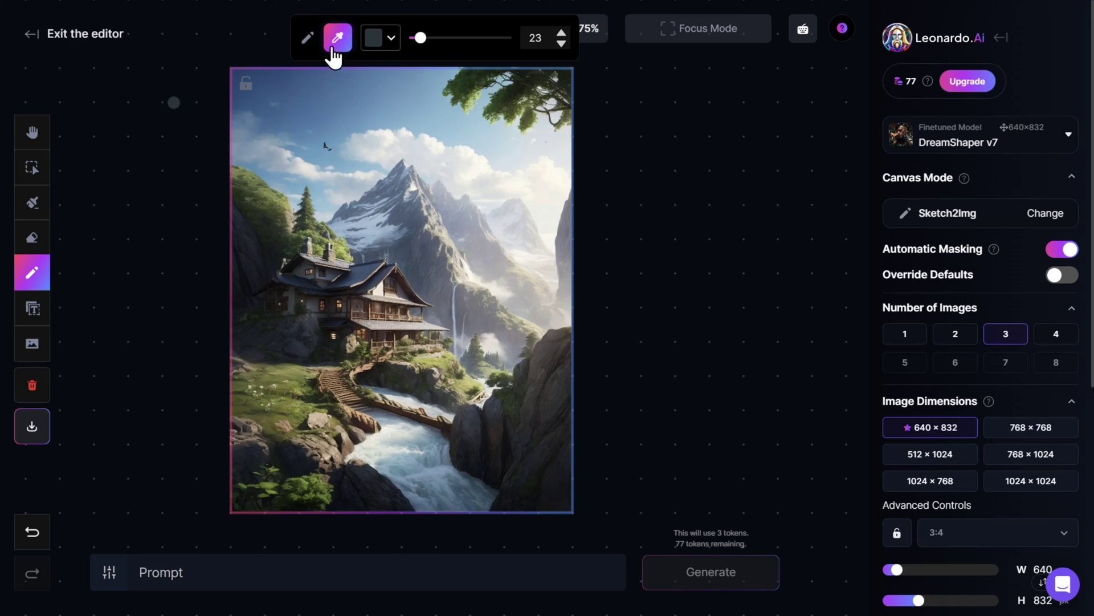
pyautogui.click(250, 260)
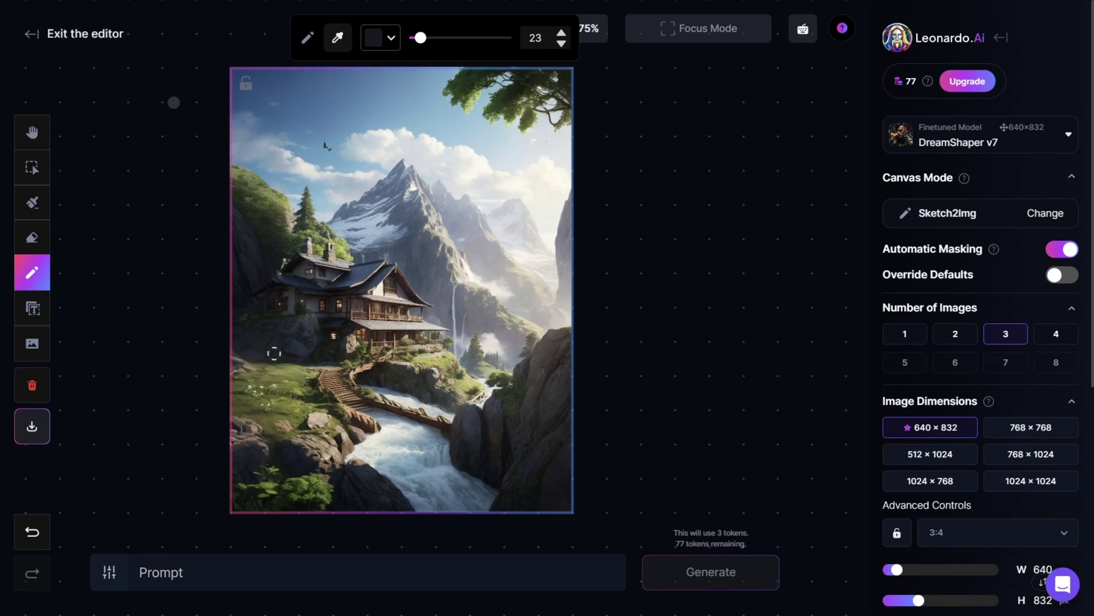
# Paint a filled boulder shape on the grass left of the stairs and generate it with the prompt "big rock"
pyautogui.moveTo(263, 400)
pyautogui.mouseDown()
pyautogui.moveTo(254, 399)
pyautogui.moveTo(258, 335)
pyautogui.moveTo(291, 402)
pyautogui.moveTo(261, 382)
pyautogui.moveTo(276, 380)
pyautogui.mouseUp()
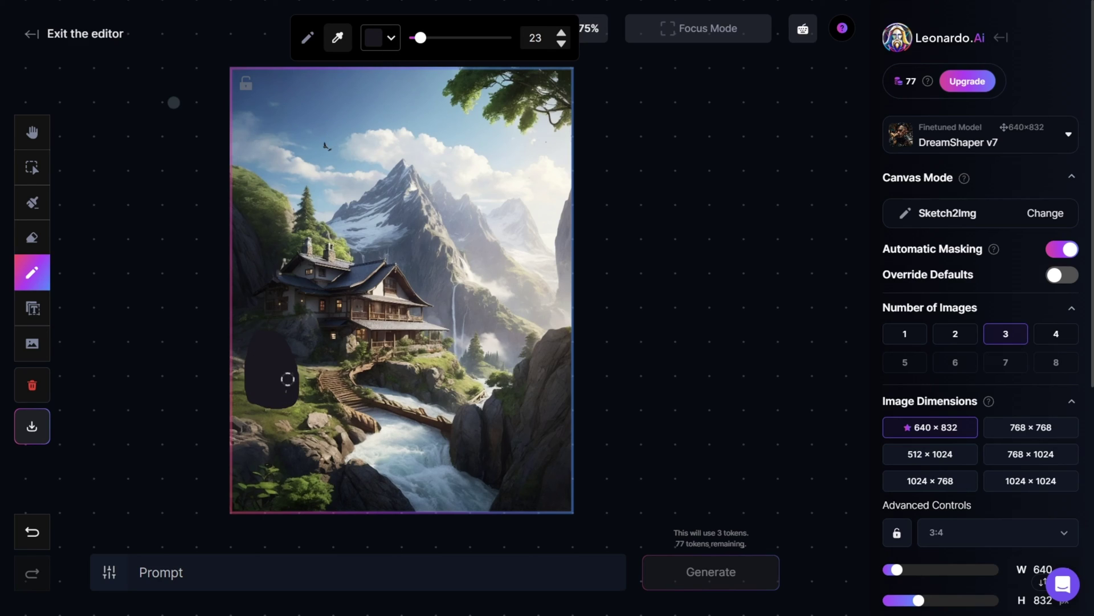
pyautogui.click(201, 577)
pyautogui.write('big rock')
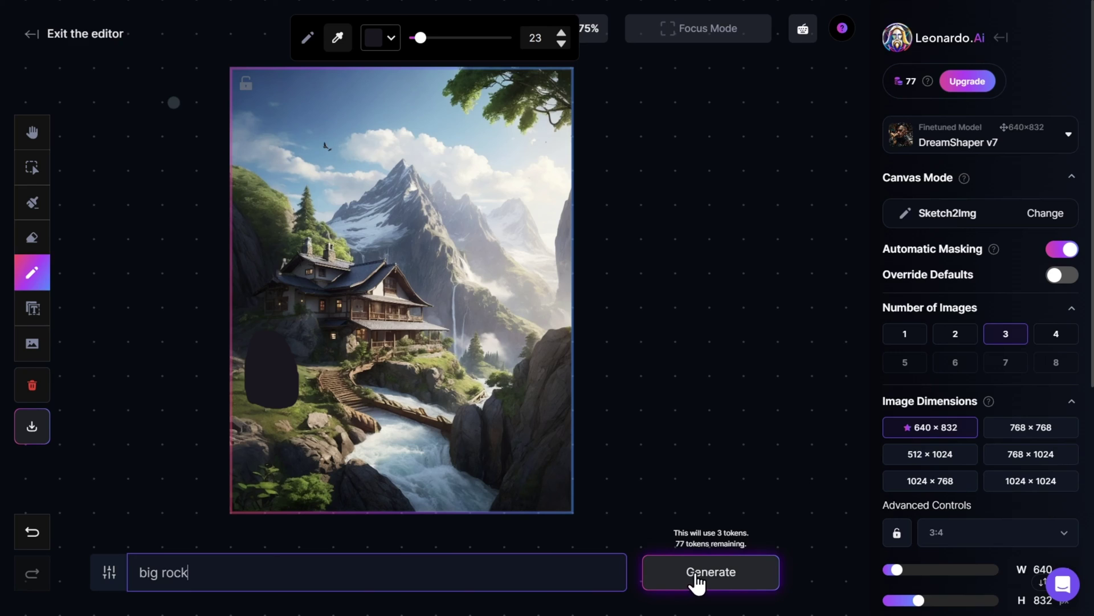
pyautogui.click(696, 577)
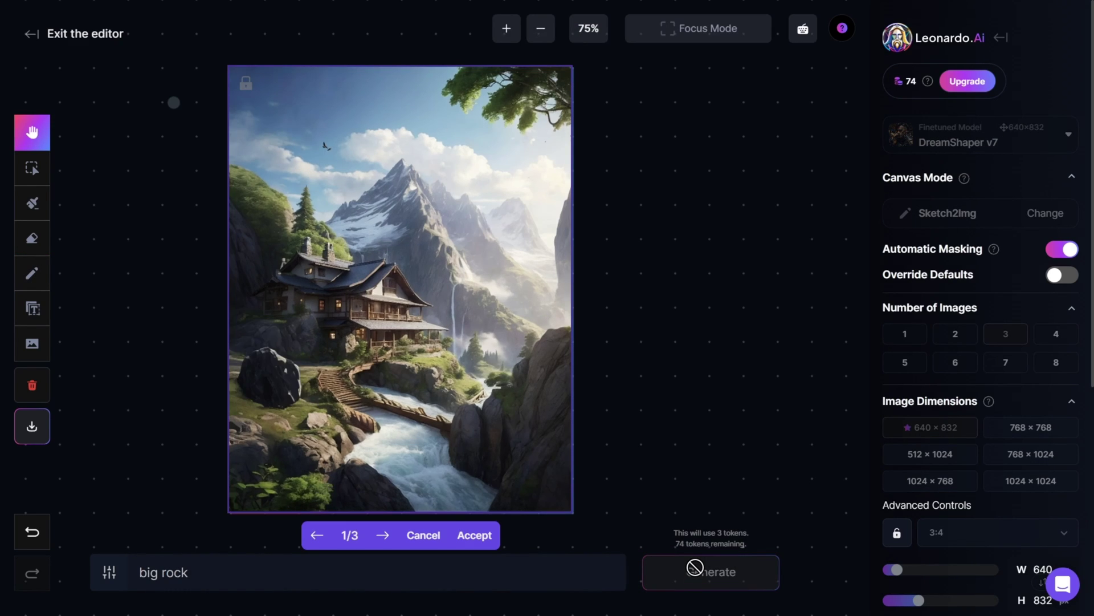
# Compare the three generated "big rock" results and accept the second one, with the tall upright rock
pyautogui.click(382, 540)
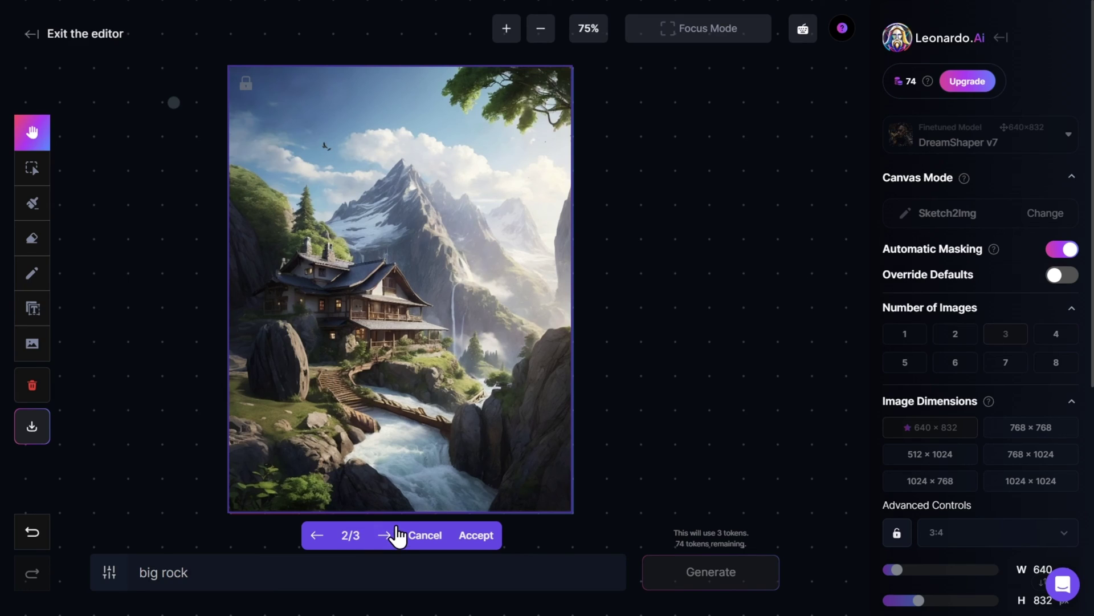
pyautogui.click(386, 539)
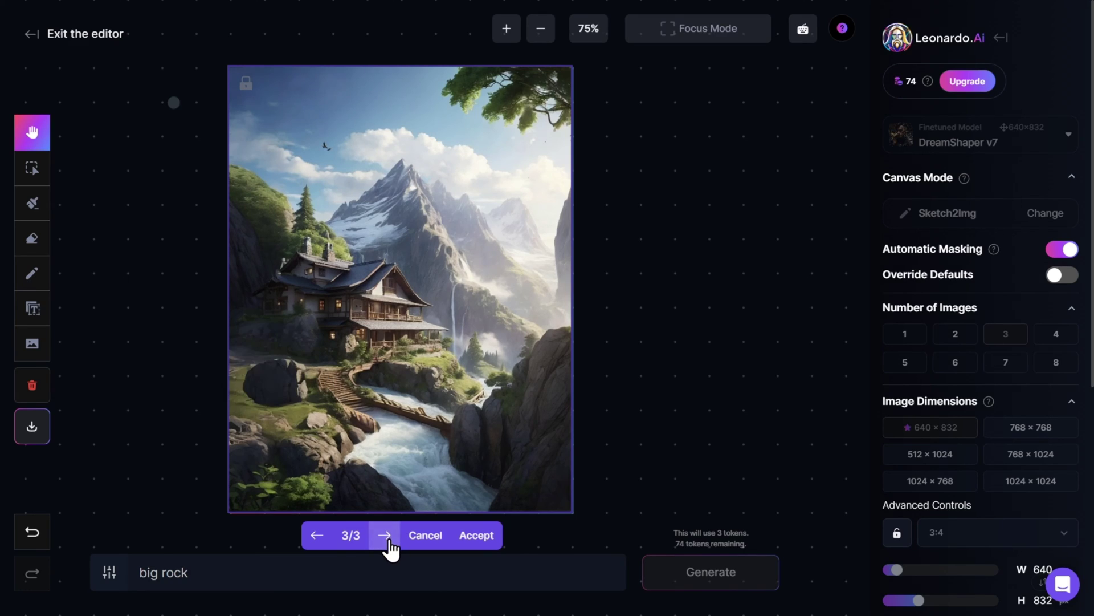
pyautogui.click(318, 539)
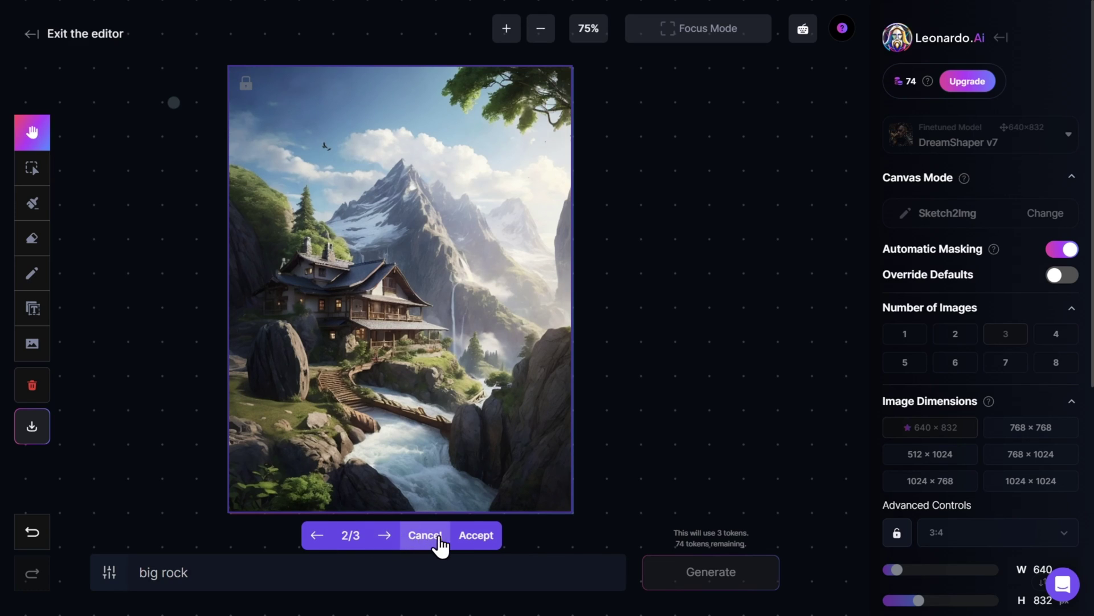
pyautogui.click(473, 539)
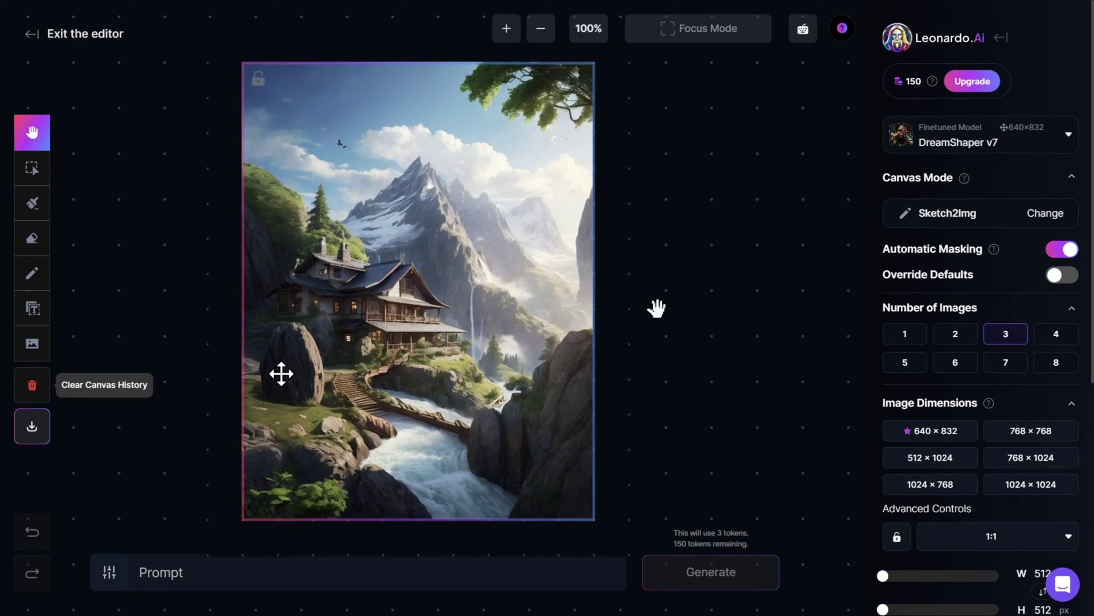
# Clear the canvas history, open the canvas mode selection and set ControlNet to Pose to Image
pyautogui.click(32, 384)
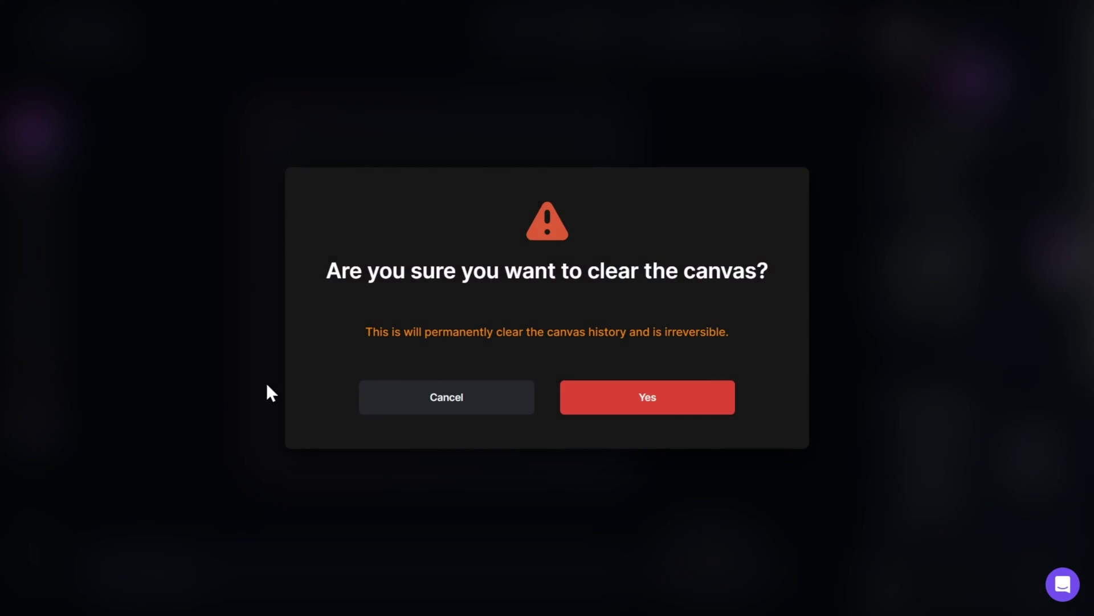
pyautogui.click(594, 399)
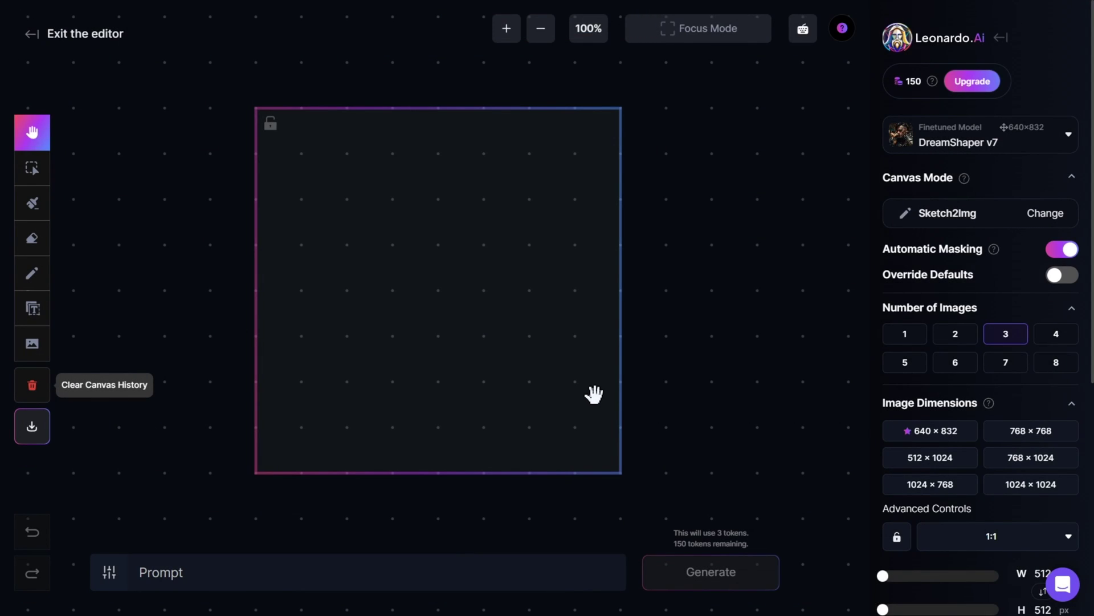
pyautogui.click(977, 221)
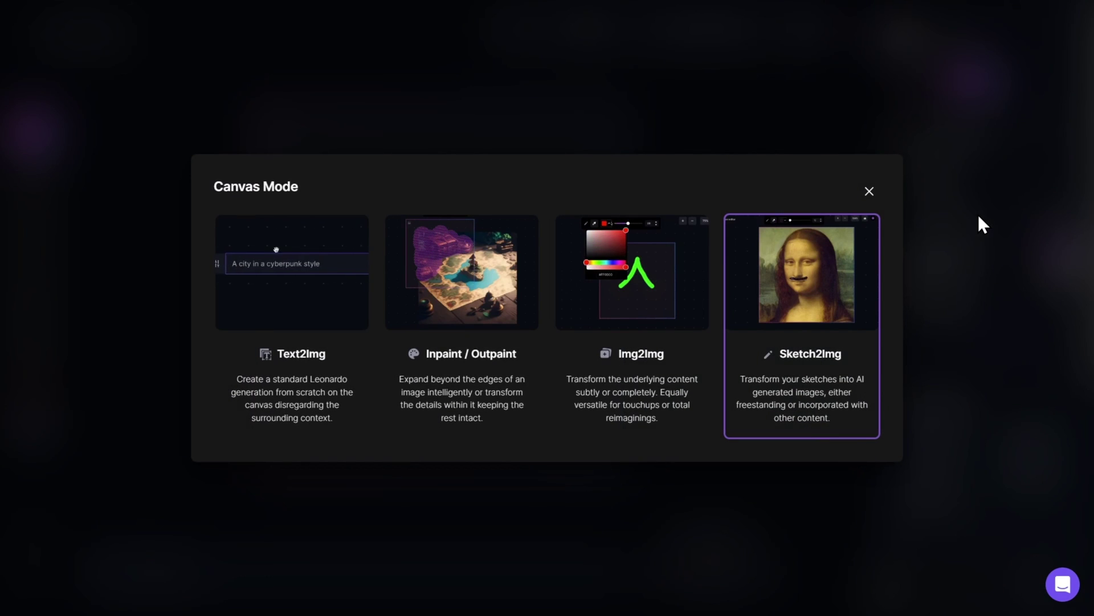
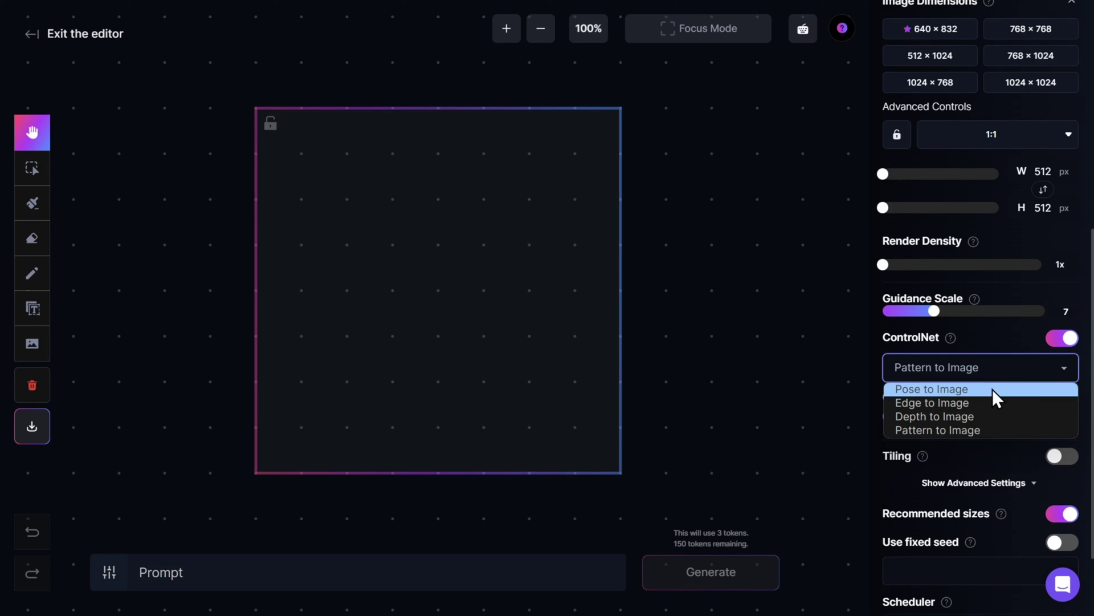
pyautogui.click(993, 389)
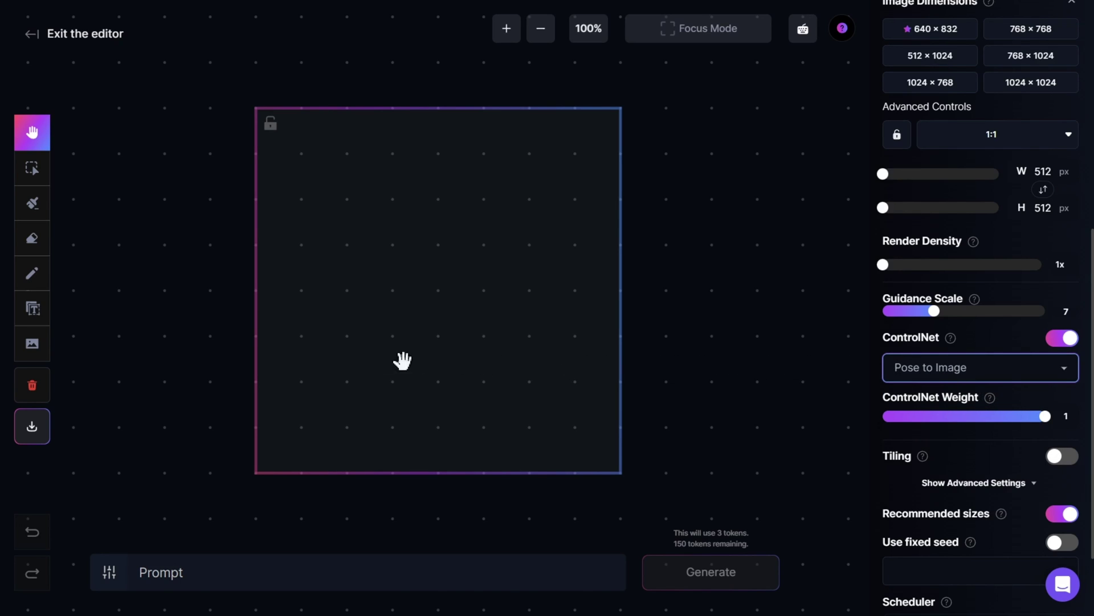
# Insert the Community image of the fantasy woman in the red fire dress onto the canvas
pyautogui.click(33, 352)
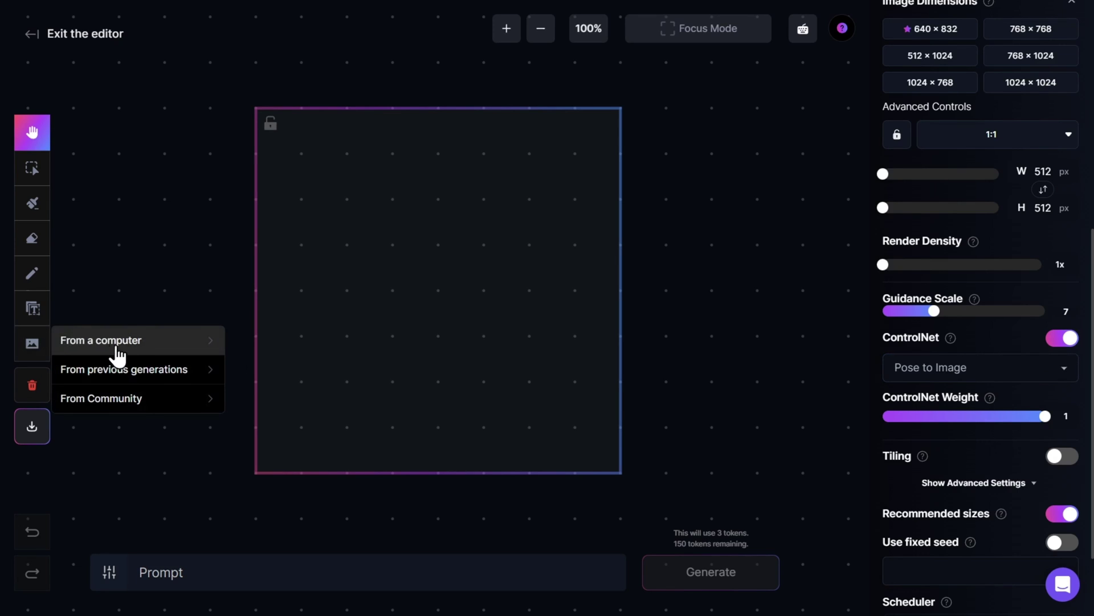
pyautogui.click(166, 399)
pyautogui.scroll(-7, 251, 367)
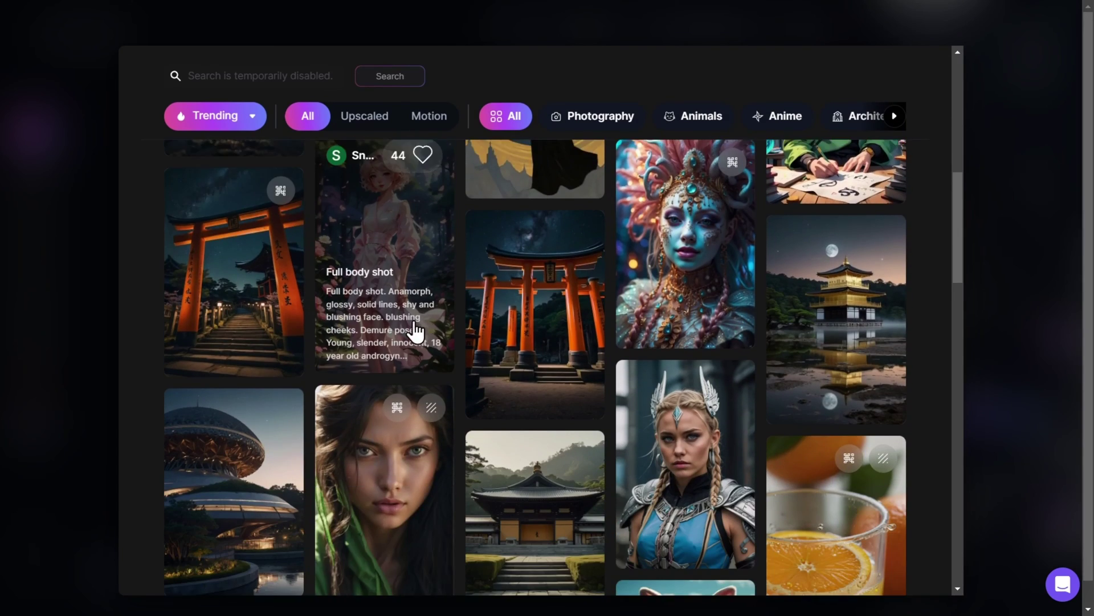
pyautogui.scroll(-15, 416, 331)
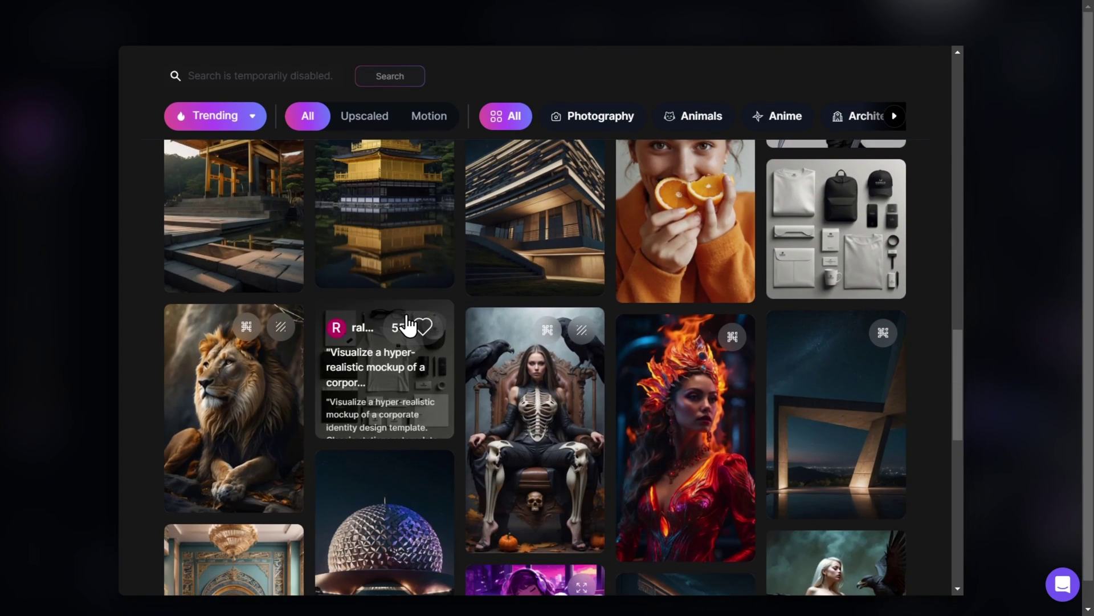
pyautogui.scroll(-2, 407, 325)
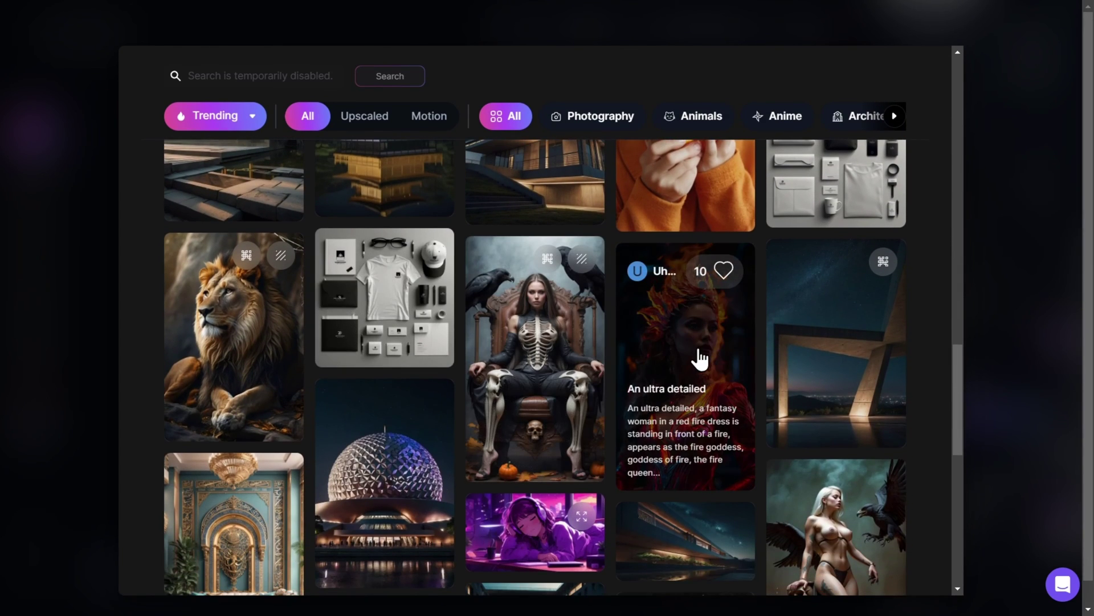
pyautogui.click(694, 381)
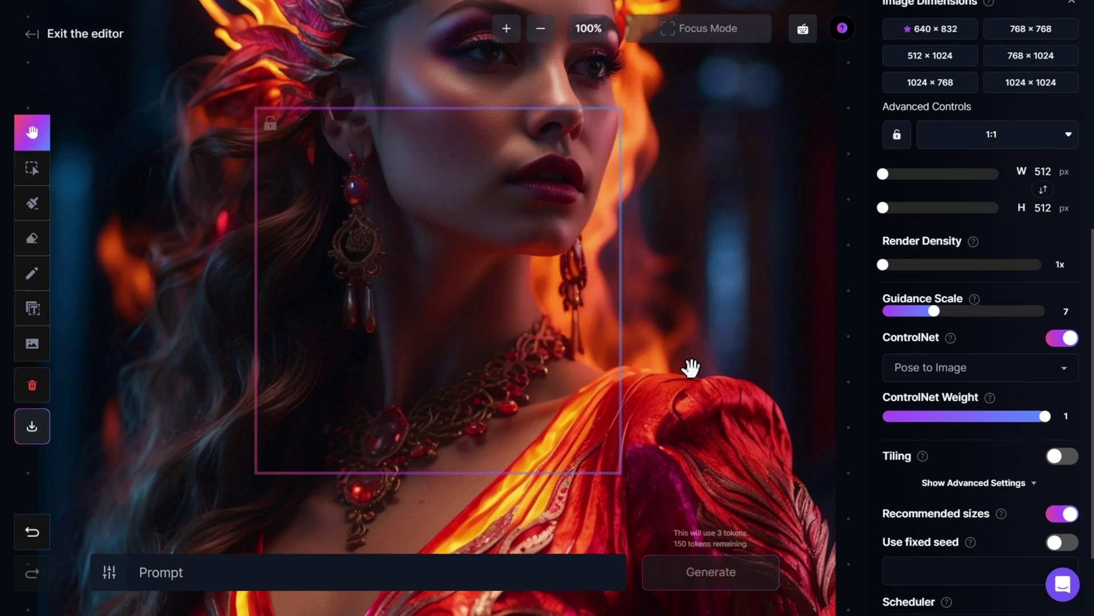
# Scale down the fire-dress portrait and centre it inside a 640 × 832 generation frame
pyautogui.click(32, 168)
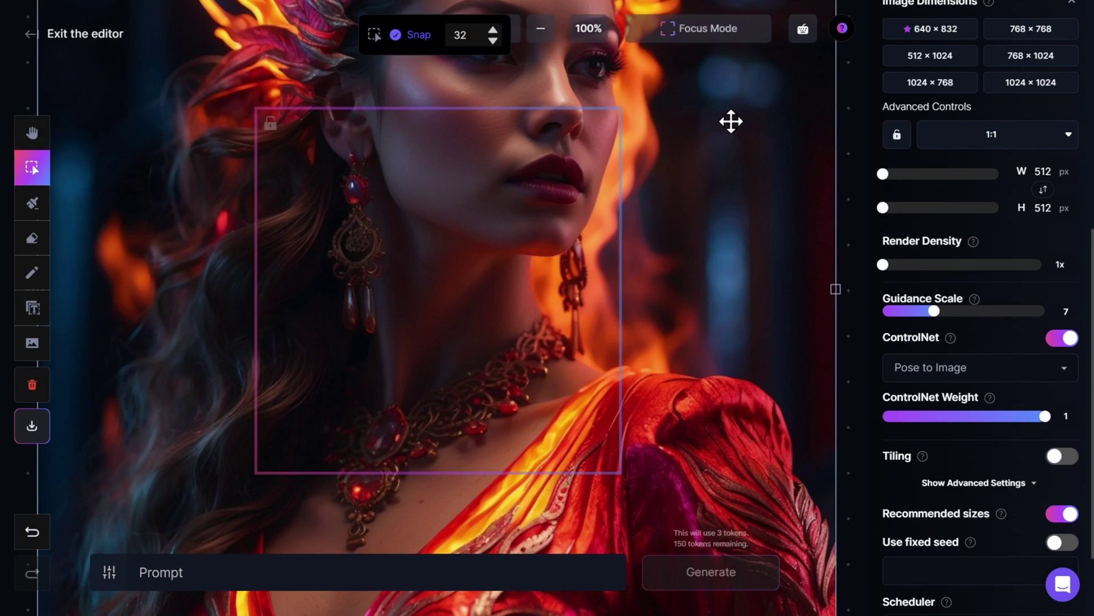
pyautogui.scroll(2, 745, 183)
pyautogui.scroll(-5, 745, 182)
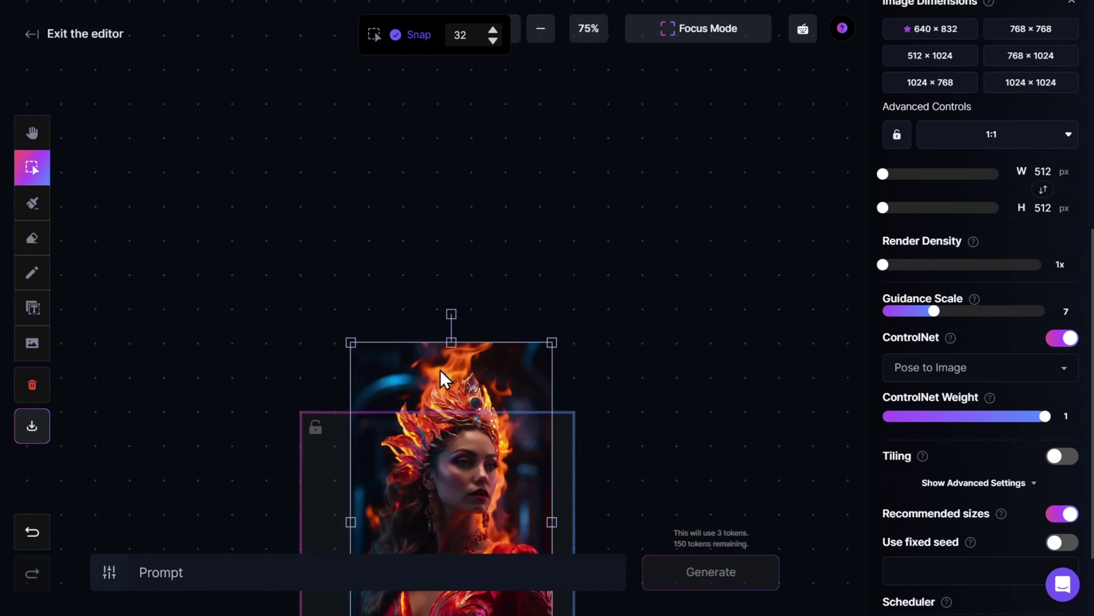
pyautogui.moveTo(361, 533)
pyautogui.mouseDown()
pyautogui.moveTo(362, 603)
pyautogui.moveTo(356, 544)
pyautogui.mouseUp()
pyautogui.scroll(-1, 732, 251)
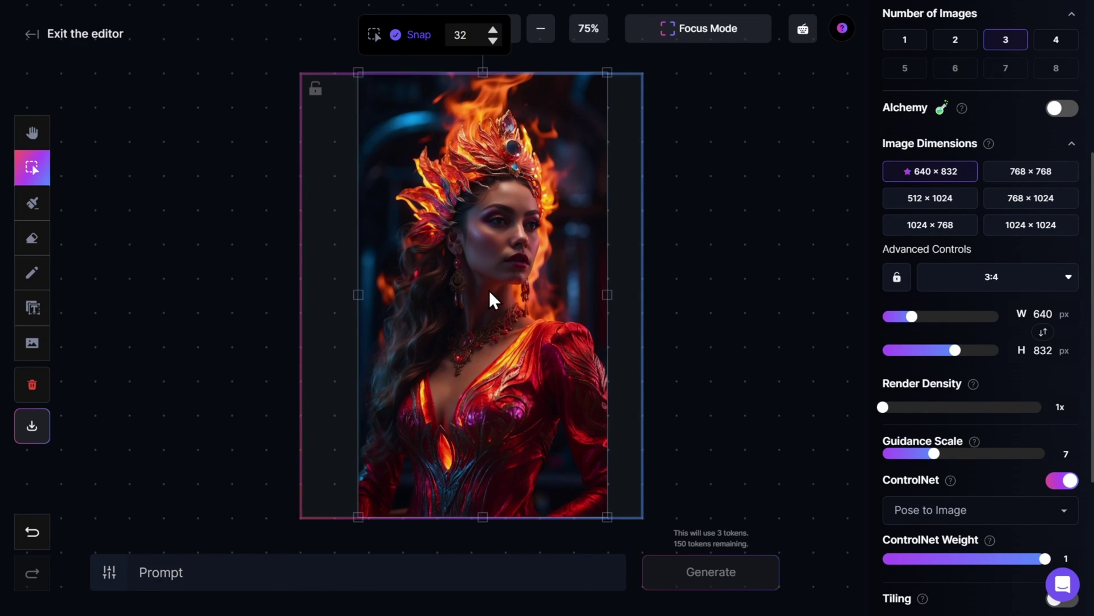
pyautogui.moveTo(489, 298); pyautogui.dragTo(486, 298)
pyautogui.click(710, 258)
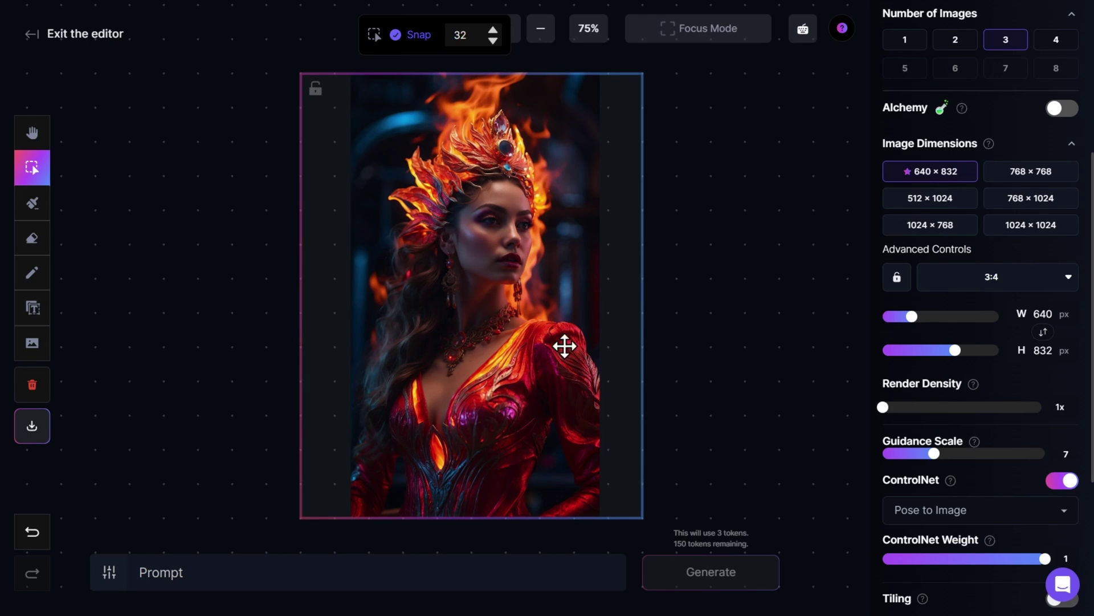
# Generate images from the portrait's pose with the prompt "create a farmer girl"
pyautogui.click(283, 569)
pyautogui.write('create a farmer girl')
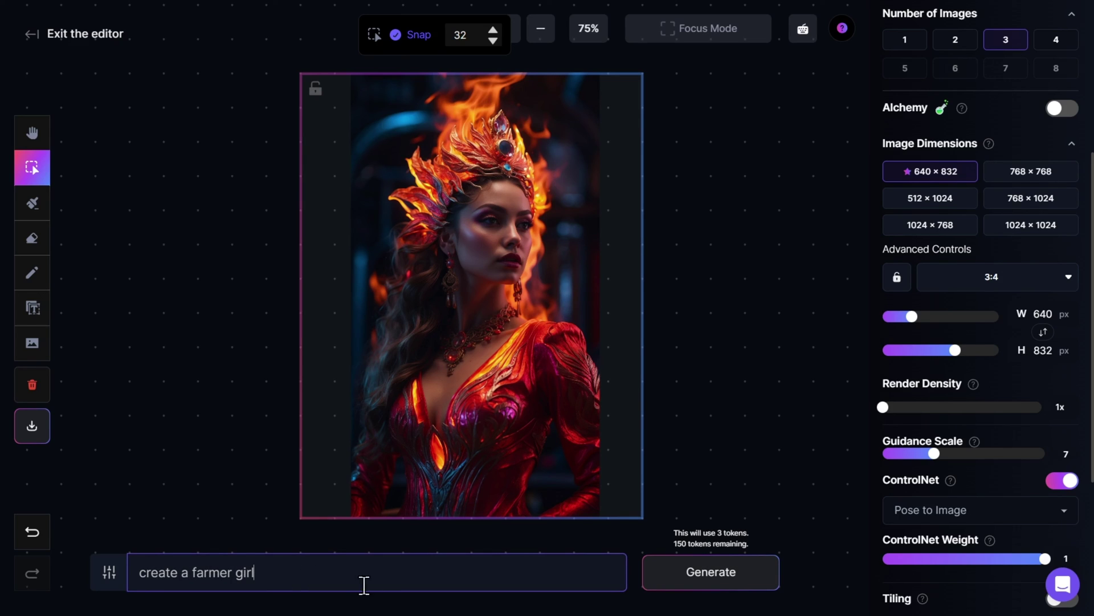
pyautogui.click(707, 575)
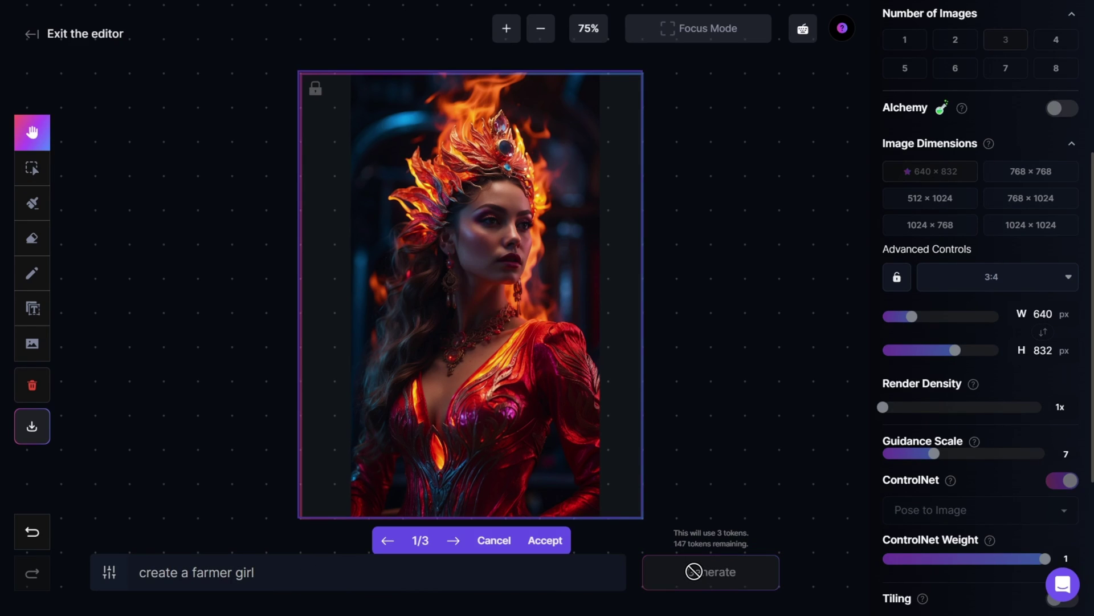
# Compare the three farmer girl results, accept the first and place it beside the original fire-dress portrait
pyautogui.click(454, 541)
pyautogui.click(456, 546)
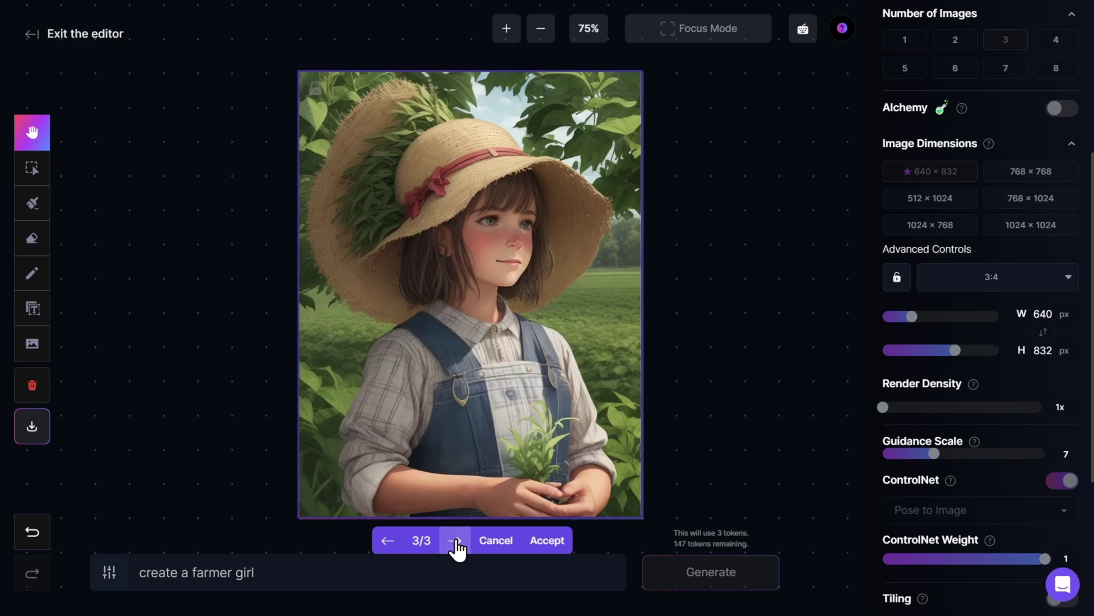
pyautogui.click(389, 543)
pyautogui.click(390, 543)
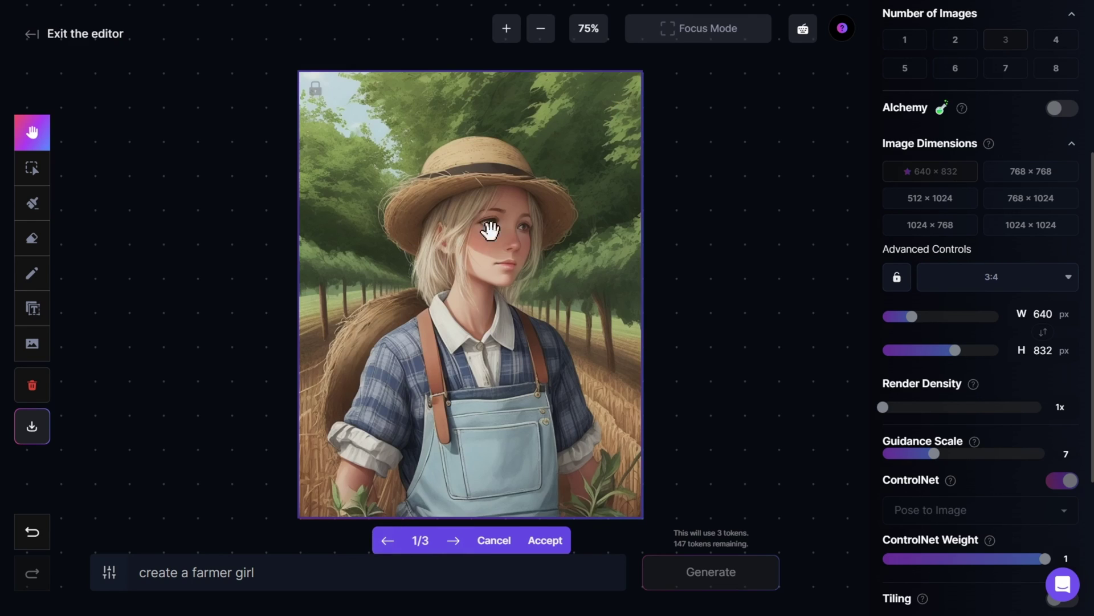
pyautogui.click(538, 542)
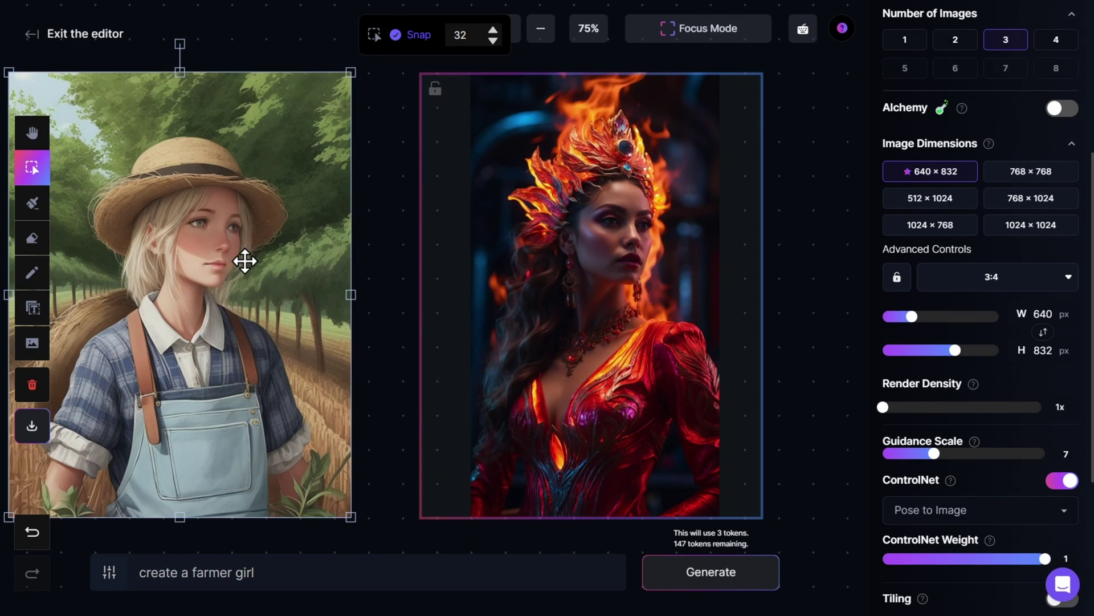
pyautogui.click(540, 30)
pyautogui.click(405, 153)
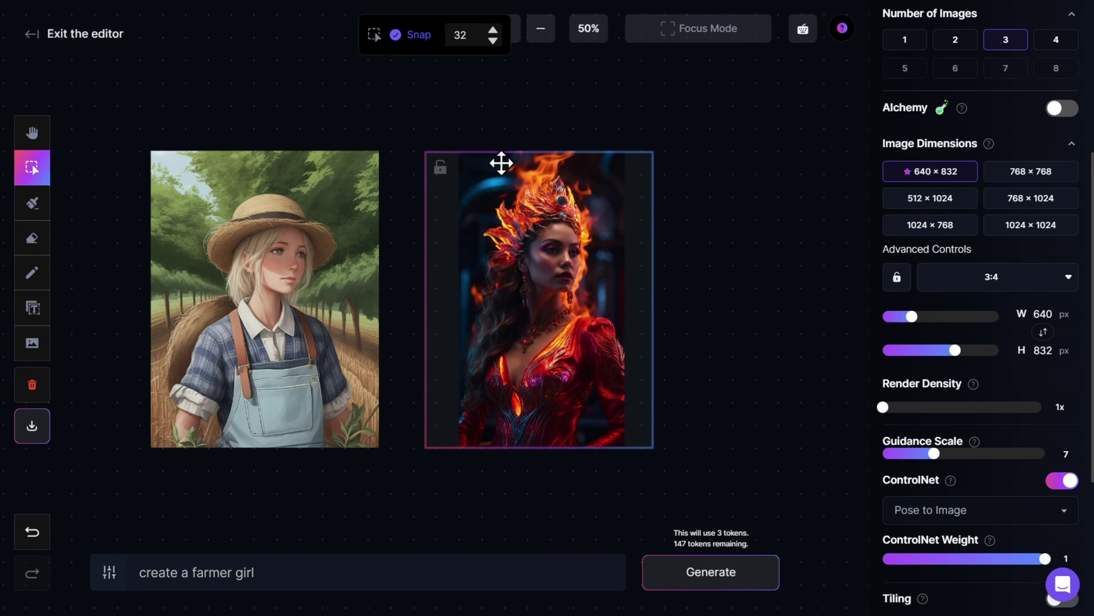
# Clear the canvas history and set ControlNet to Edge to Image
pyautogui.click(44, 390)
pyautogui.click(601, 402)
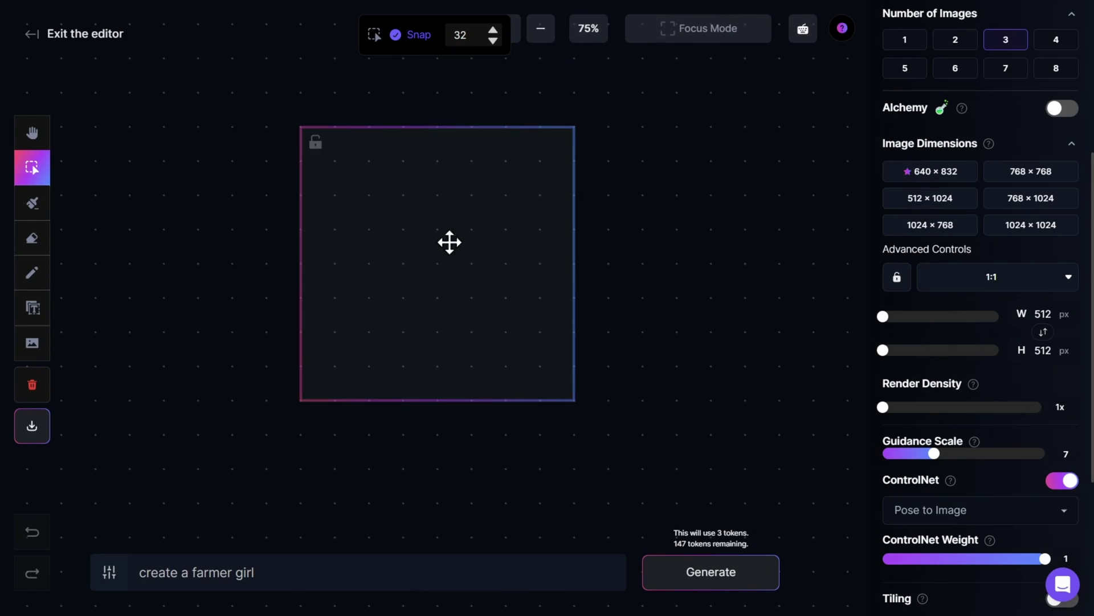
pyautogui.scroll(-3, 970, 487)
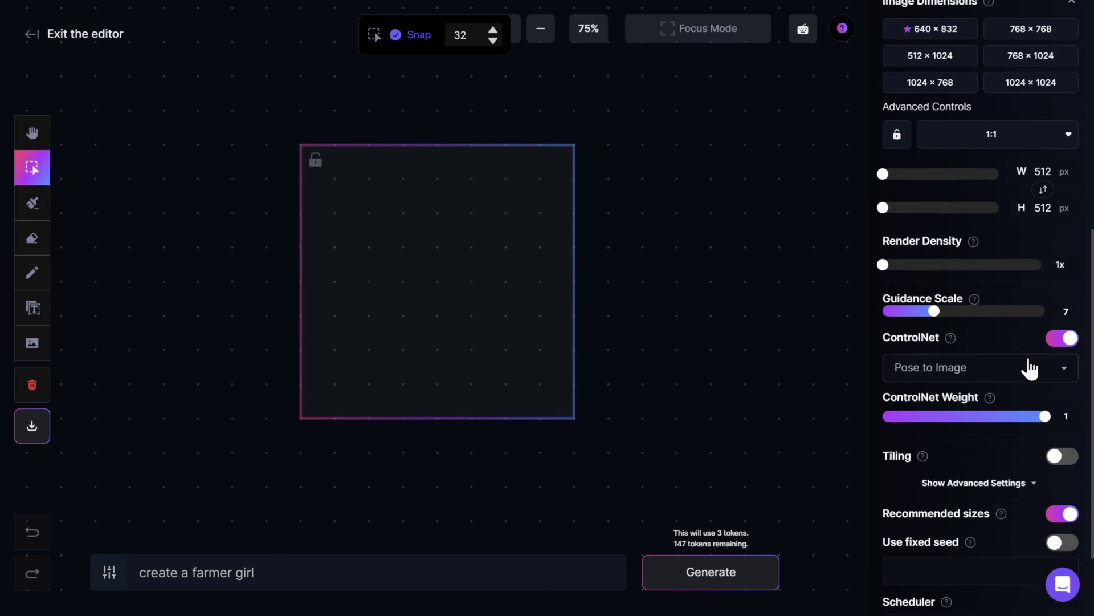
pyautogui.click(1024, 378)
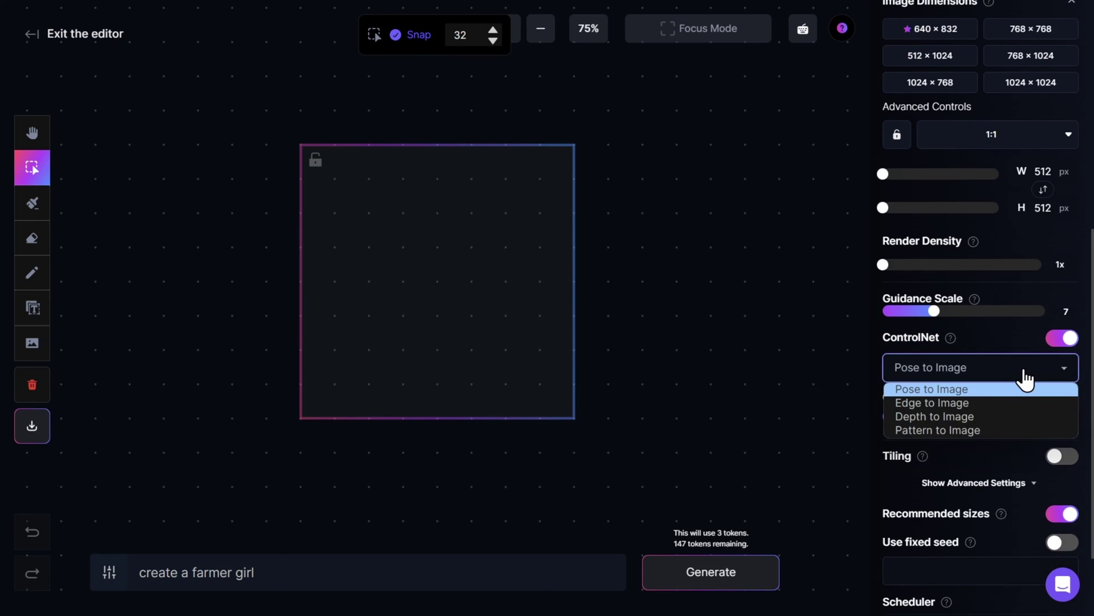
pyautogui.click(998, 404)
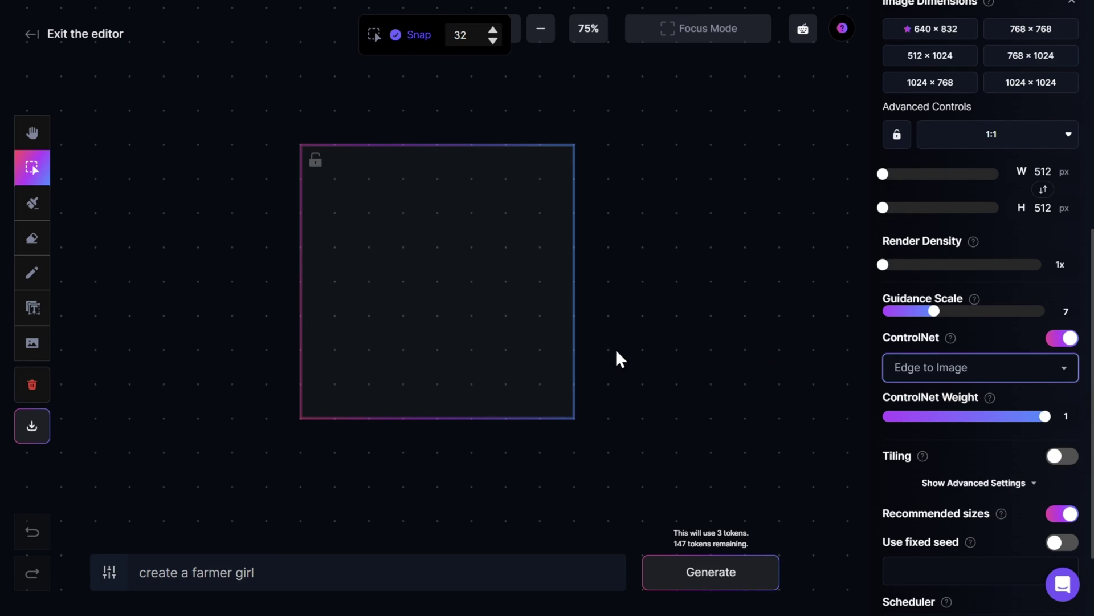
# Insert the Community image of the girl with bunny ears and a flower crown onto the canvas
pyautogui.click(31, 345)
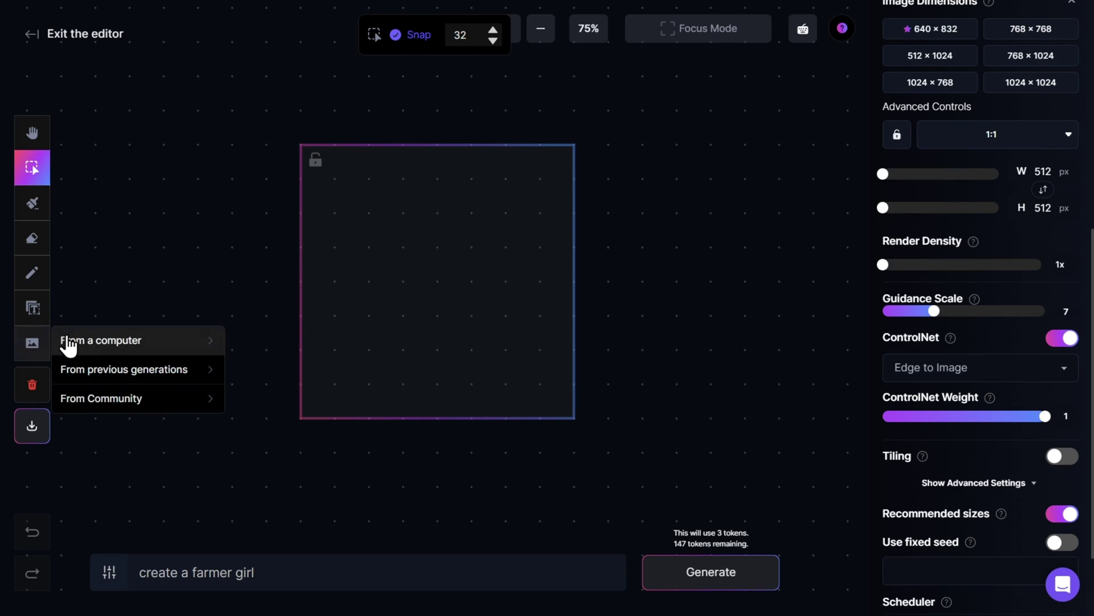
pyautogui.click(118, 396)
pyautogui.scroll(-10, 481, 350)
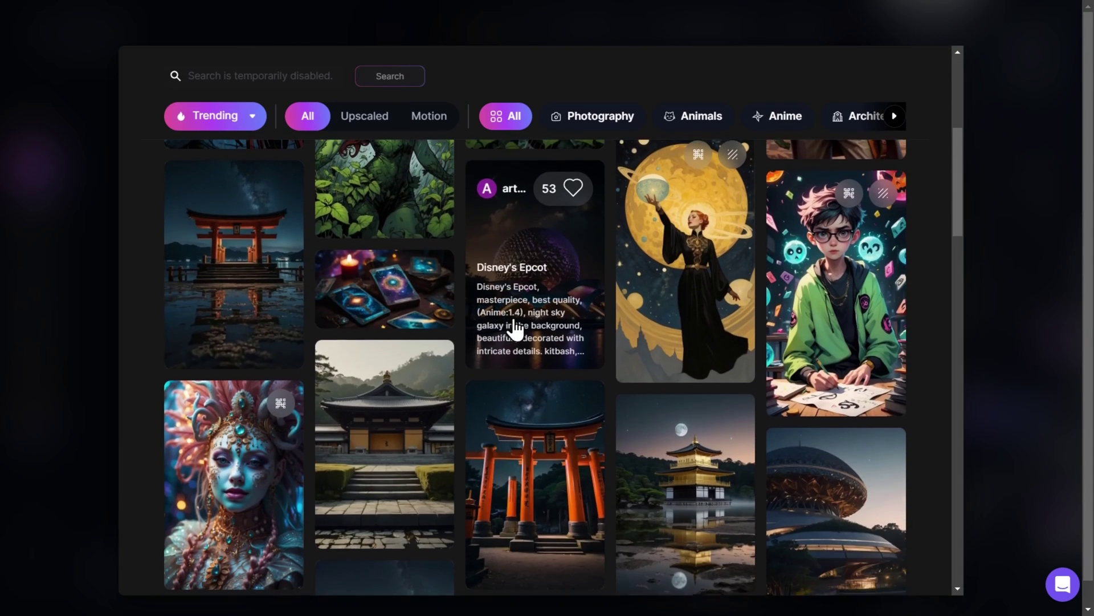
pyautogui.scroll(-3, 516, 326)
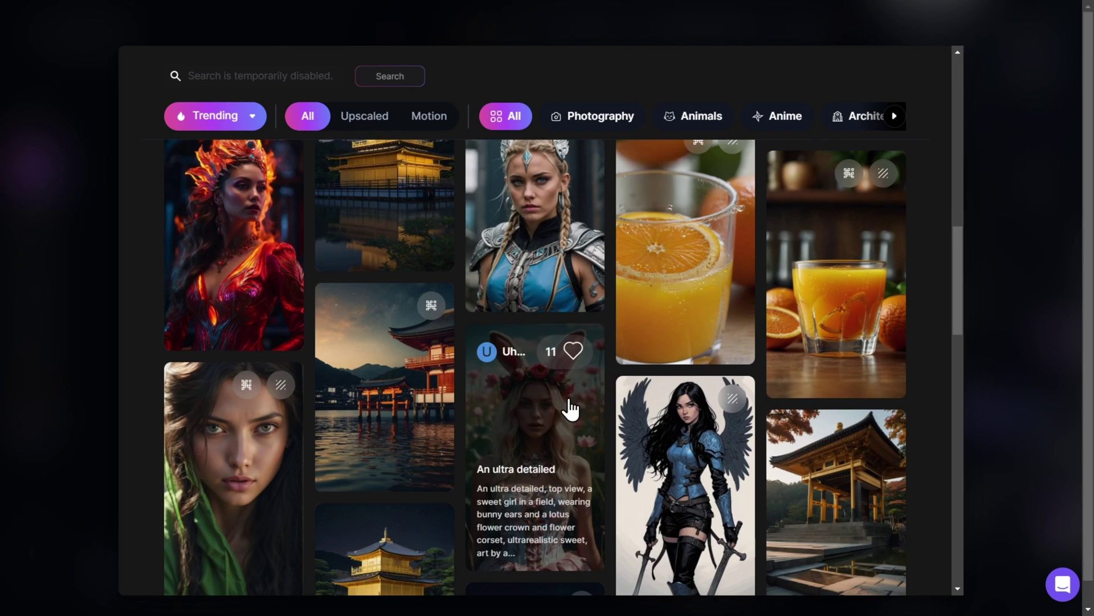
pyautogui.click(544, 441)
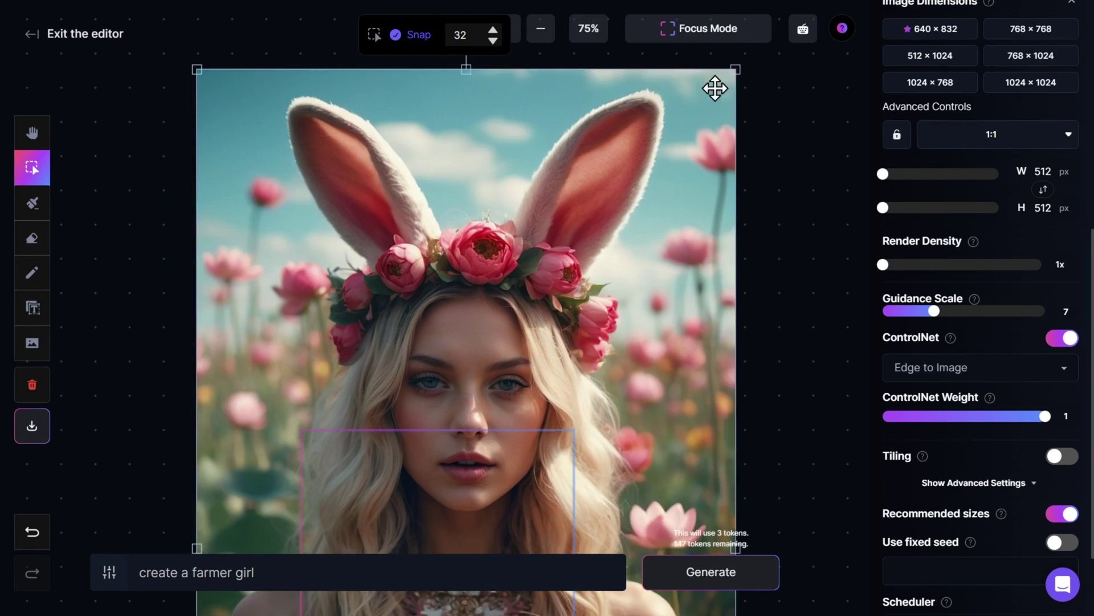
# Shrink the bunny-ears portrait, set the image dimensions to 640 × 832 and align the portrait inside the frame
pyautogui.moveTo(716, 88); pyautogui.dragTo(535, 122)
pyautogui.scroll(3, 969, 171)
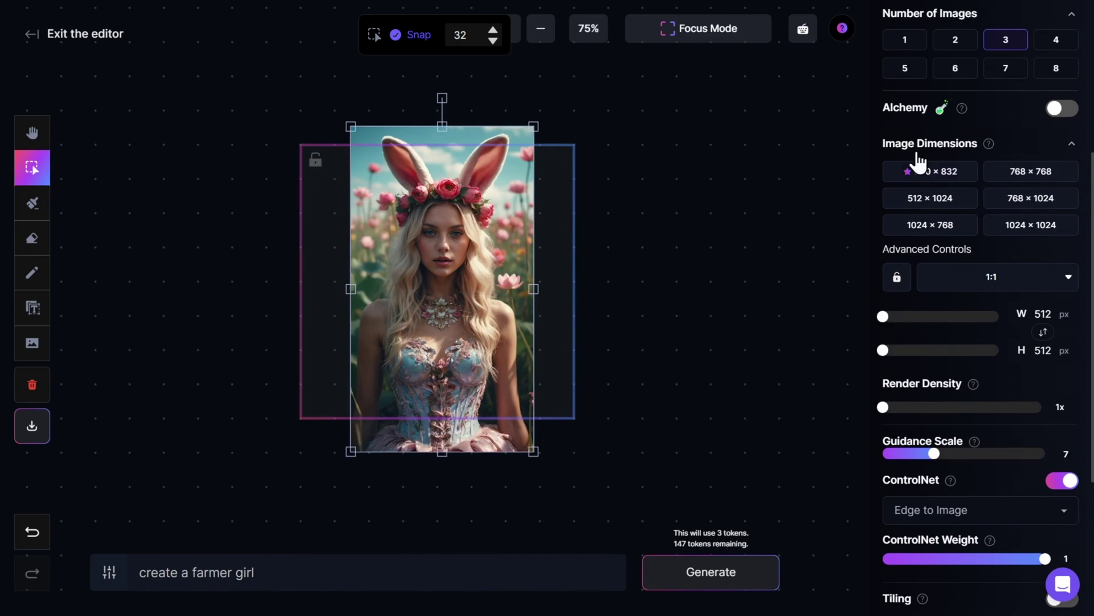
pyautogui.click(930, 171)
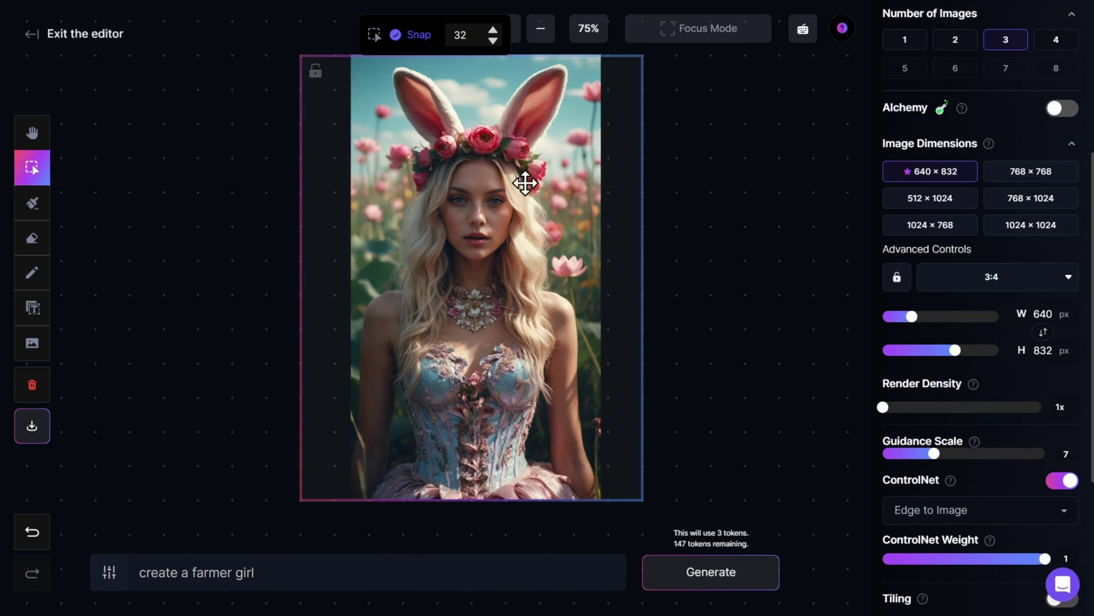
pyautogui.moveTo(524, 183); pyautogui.dragTo(516, 200)
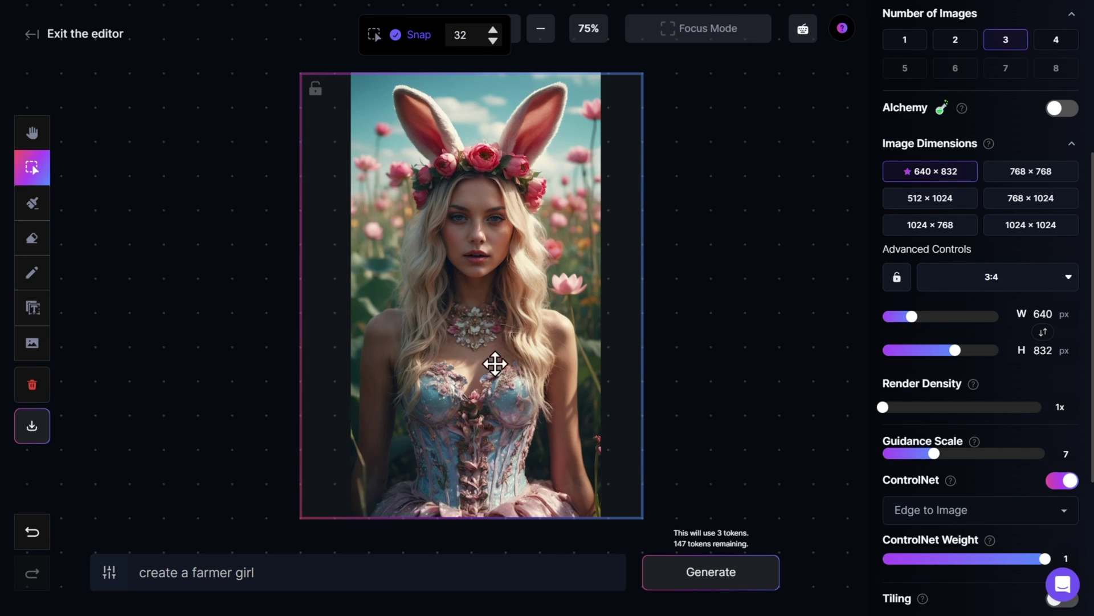
# Replace the prompt with "create a female queen with a crown in her head" and generate the images
pyautogui.click(367, 579)
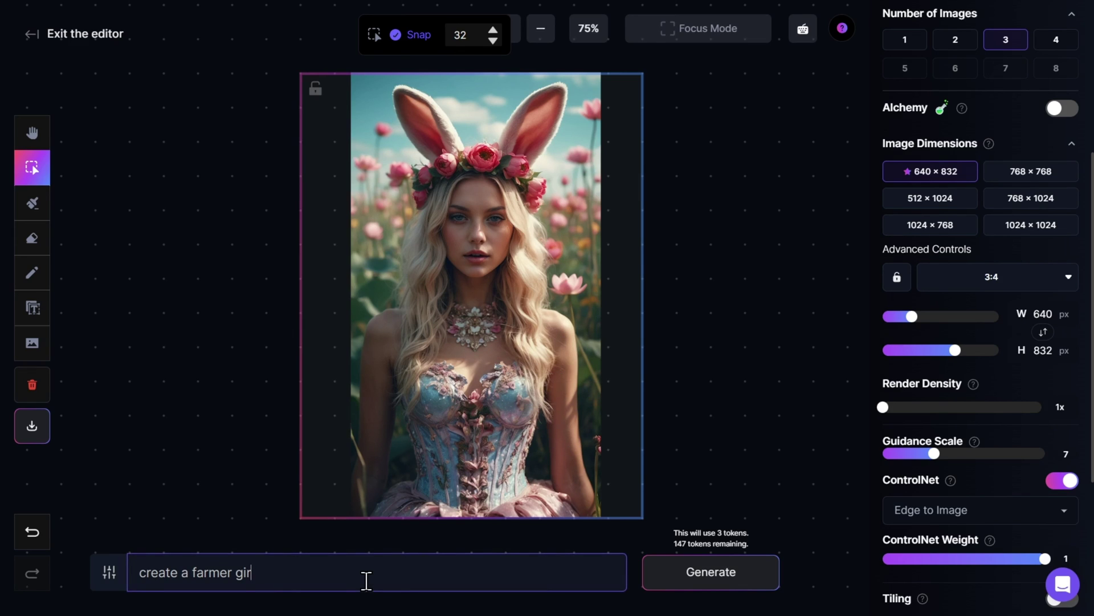
pyautogui.press('BackSpace')
pyautogui.press('BackSpace')
pyautogui.press('BackSpace')
pyautogui.press('BackSpace')
pyautogui.press('BackSpace')
pyautogui.press('BackSpace')
pyautogui.press('BackSpace')
pyautogui.press('BackSpace')
pyautogui.press('BackSpace')
pyautogui.press('BackSpace')
pyautogui.press('BackSpace')
pyautogui.press('BackSpace')
pyautogui.press('BackSpace')
pyautogui.press('BackSpace')
pyautogui.press('BackSpace')
pyautogui.write('create')
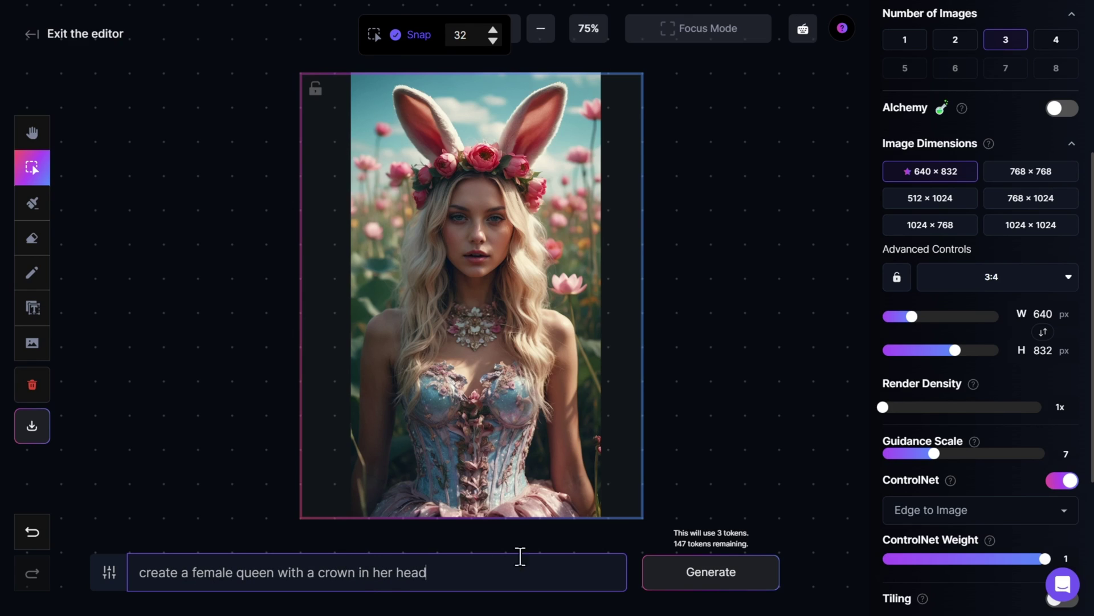
pyautogui.click(710, 587)
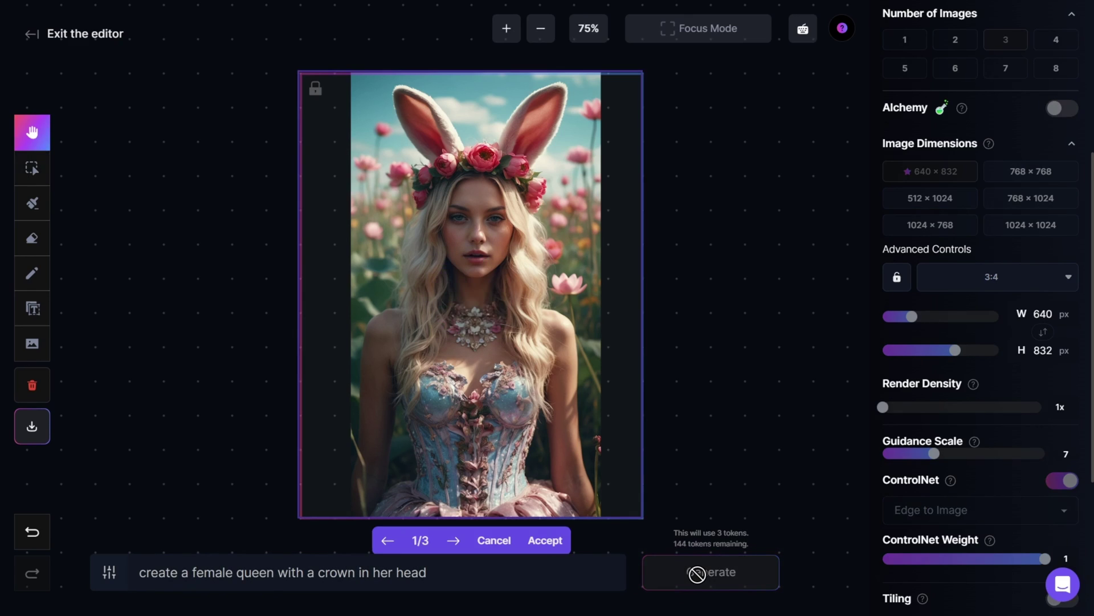
# Compare the three queen results, accept the first and place it beside the original bunny-ears portrait
pyautogui.click(455, 542)
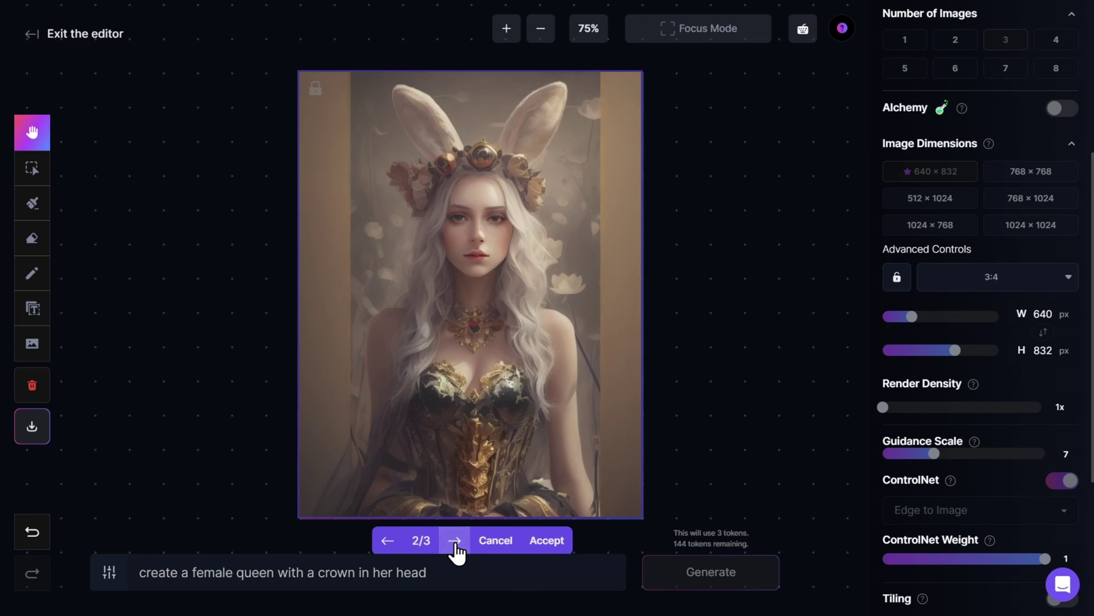
pyautogui.click(455, 541)
pyautogui.click(387, 542)
pyautogui.click(387, 542)
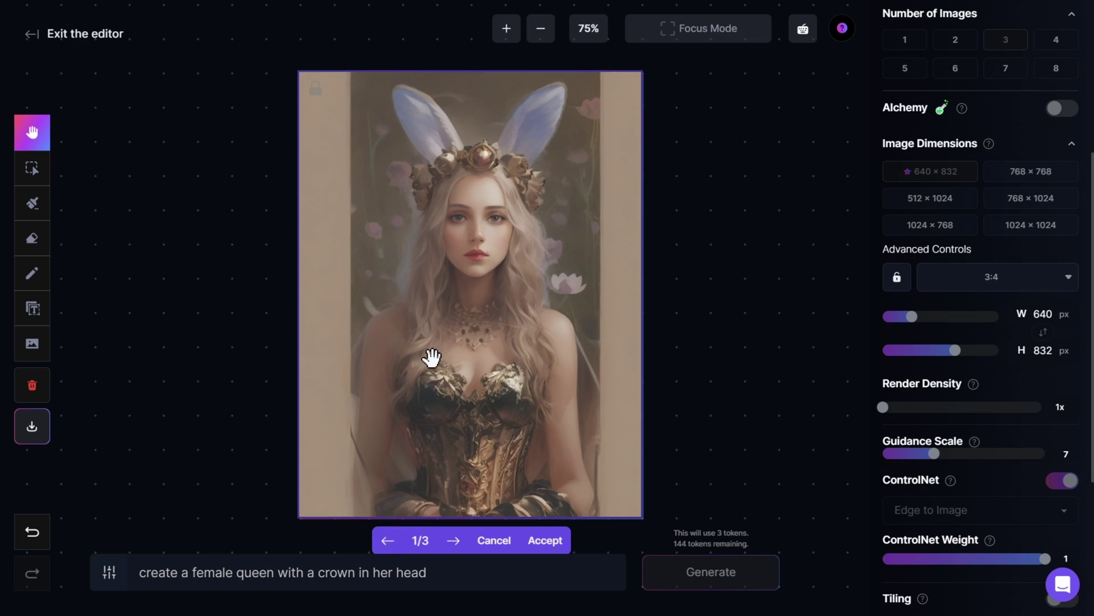
pyautogui.click(545, 541)
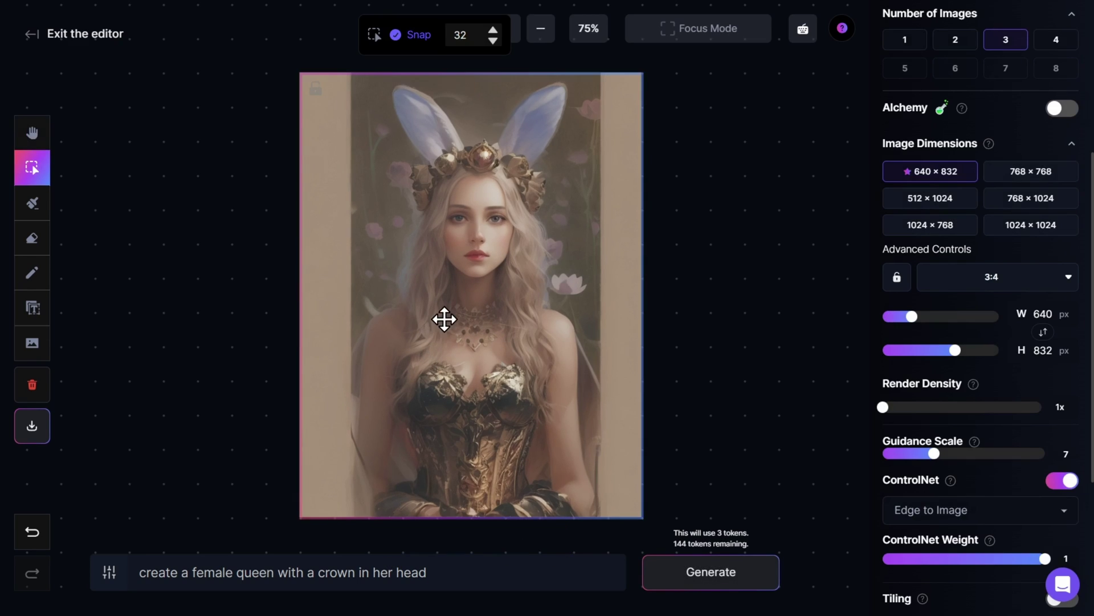
pyautogui.moveTo(444, 317); pyautogui.dragTo(490, 213)
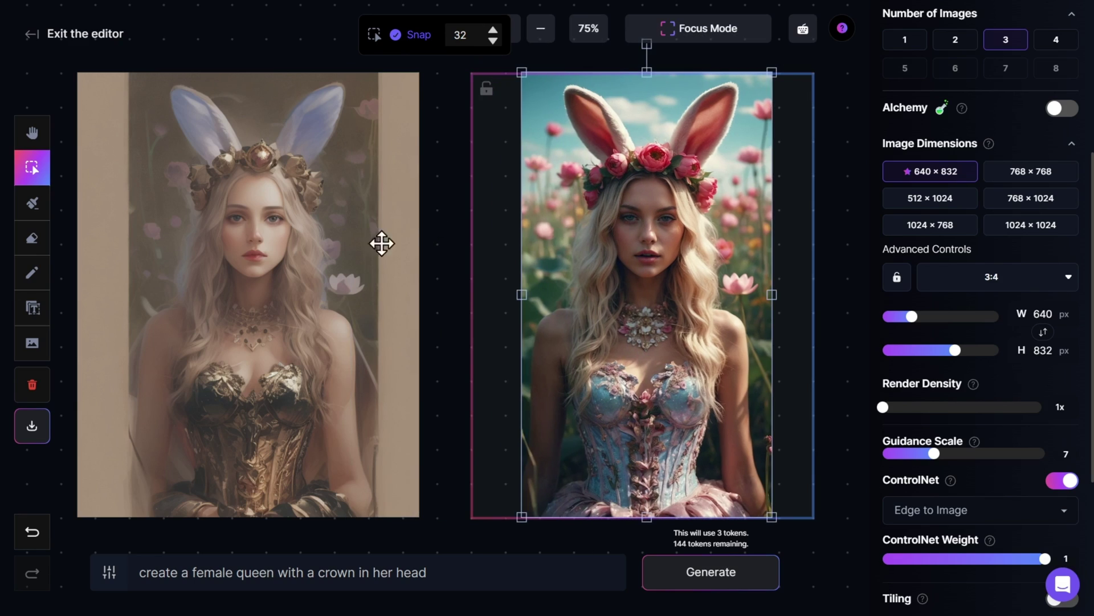
pyautogui.moveTo(329, 241); pyautogui.dragTo(344, 241)
pyautogui.click(279, 232)
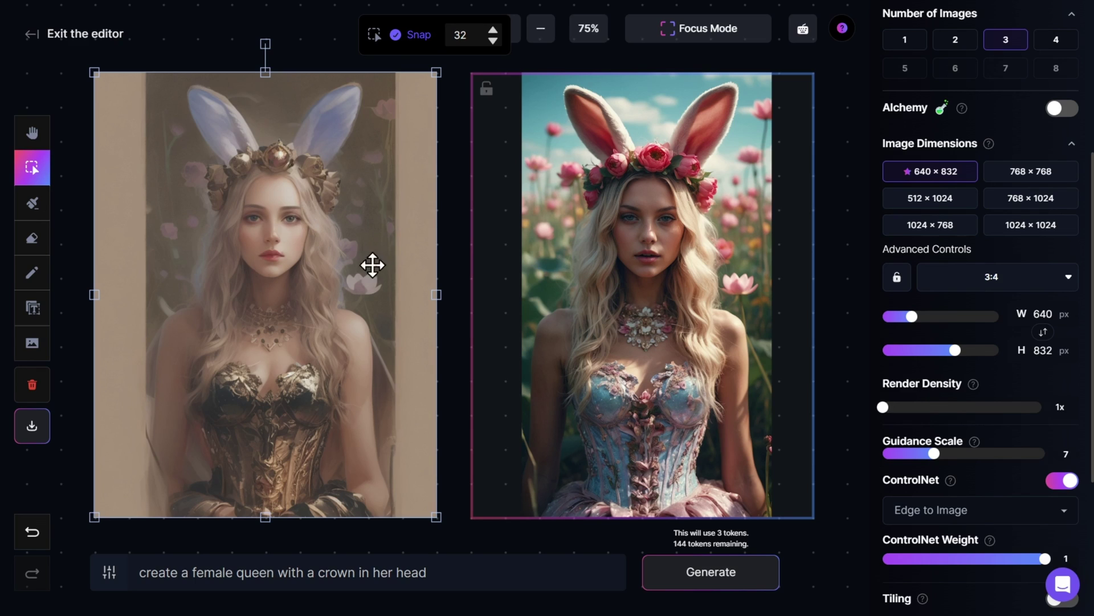
# Move the generation frame to an empty canvas area below the portraits and set ControlNet to Depth to Image
pyautogui.click(541, 28)
pyautogui.hotkey('ctrl', 'z')
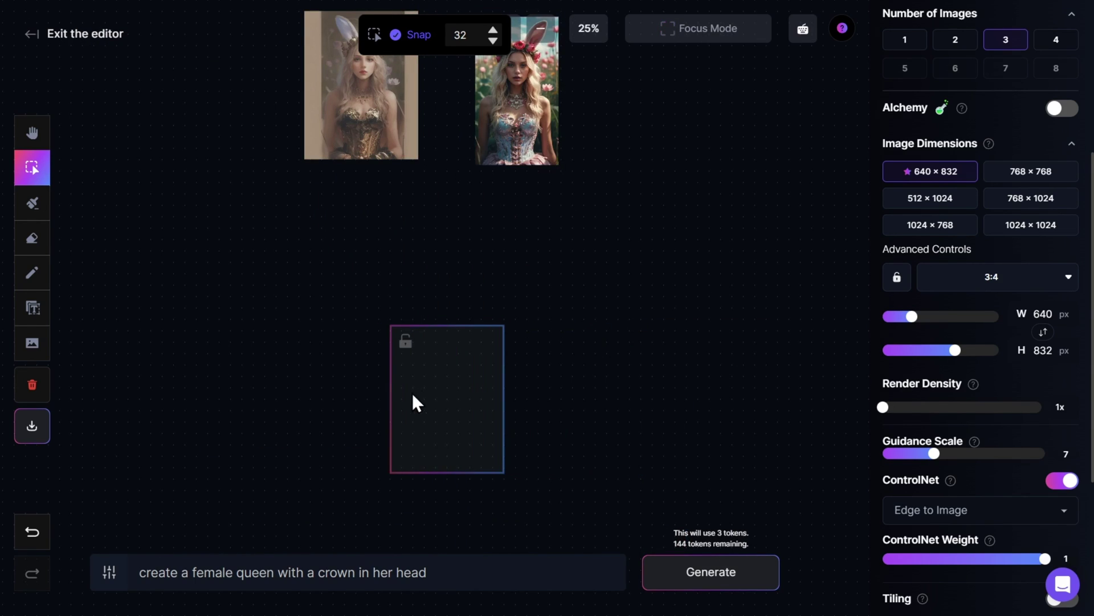
pyautogui.scroll(5, 434, 399)
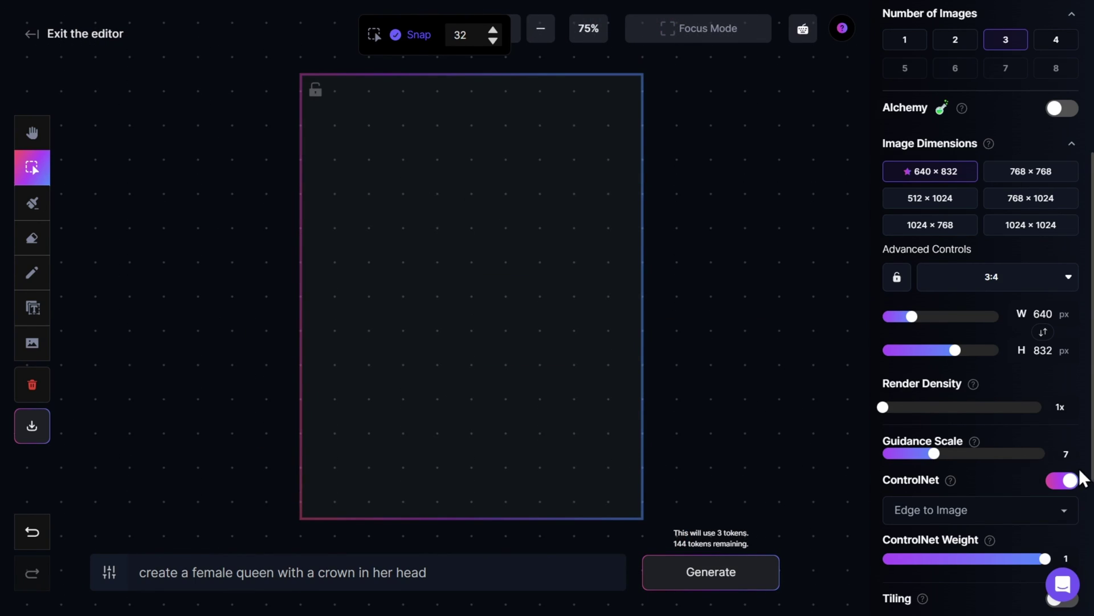
pyautogui.scroll(-2, 994, 453)
pyautogui.click(1003, 448)
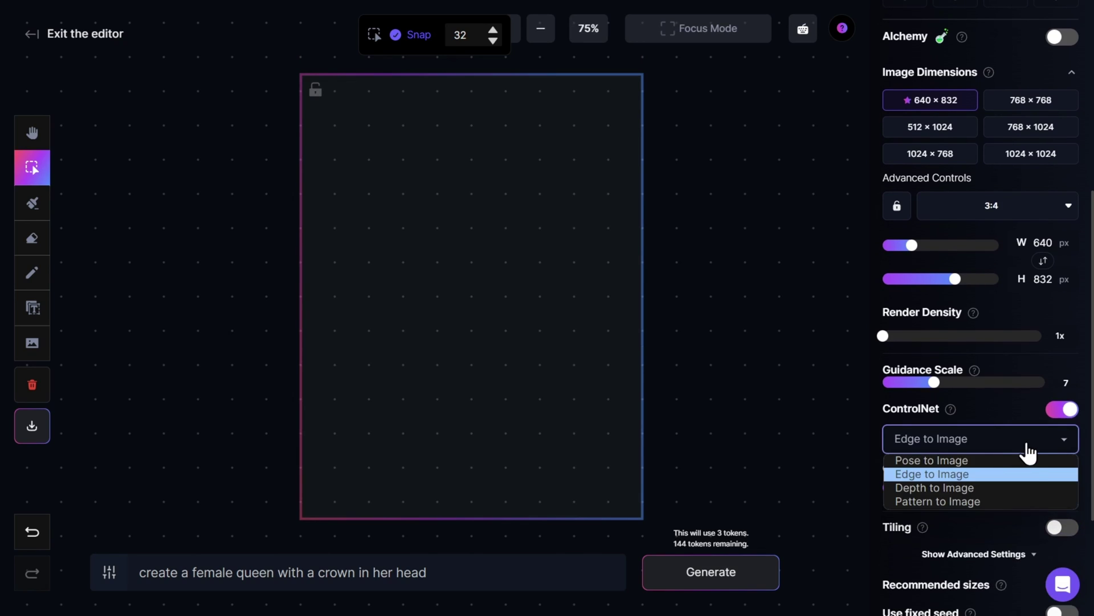
pyautogui.click(992, 488)
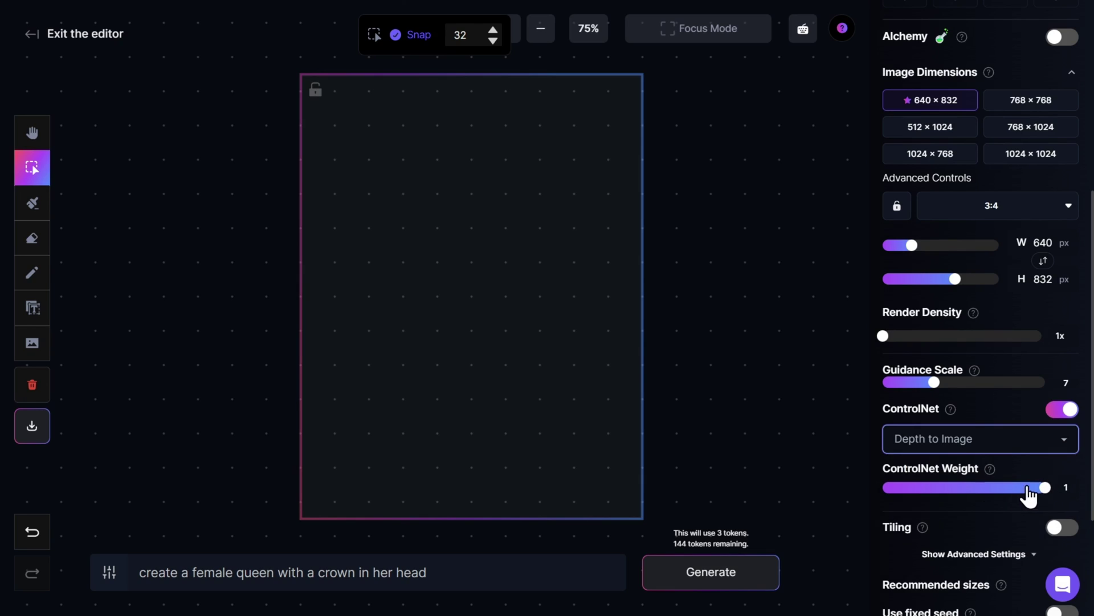
# Insert the image file "depth" from the computer onto the canvas
pyautogui.click(40, 346)
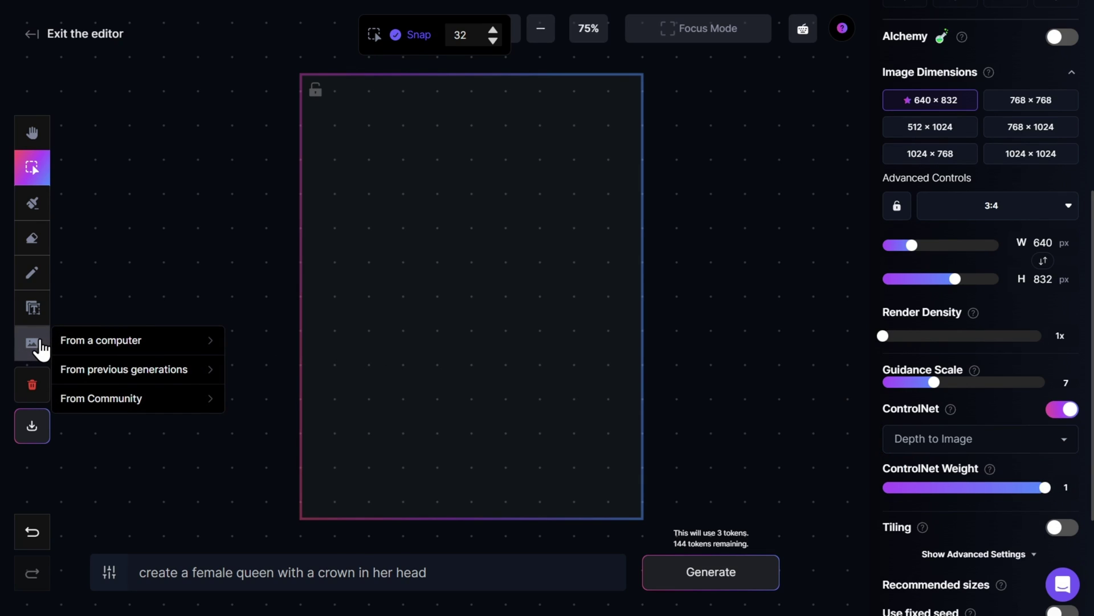
pyautogui.click(171, 351)
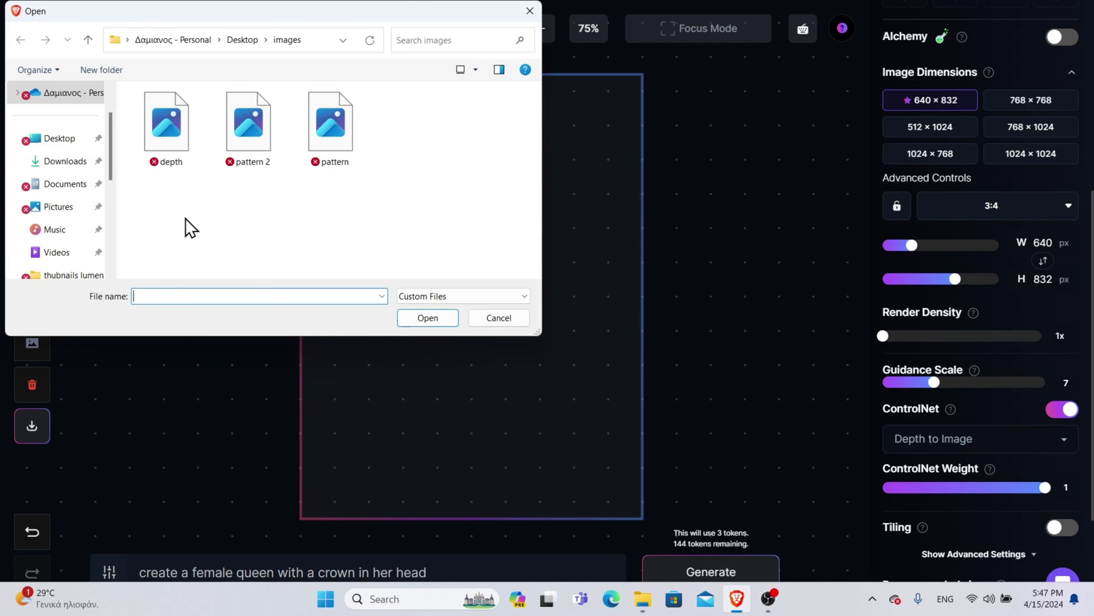
pyautogui.click(190, 161)
pyautogui.click(432, 317)
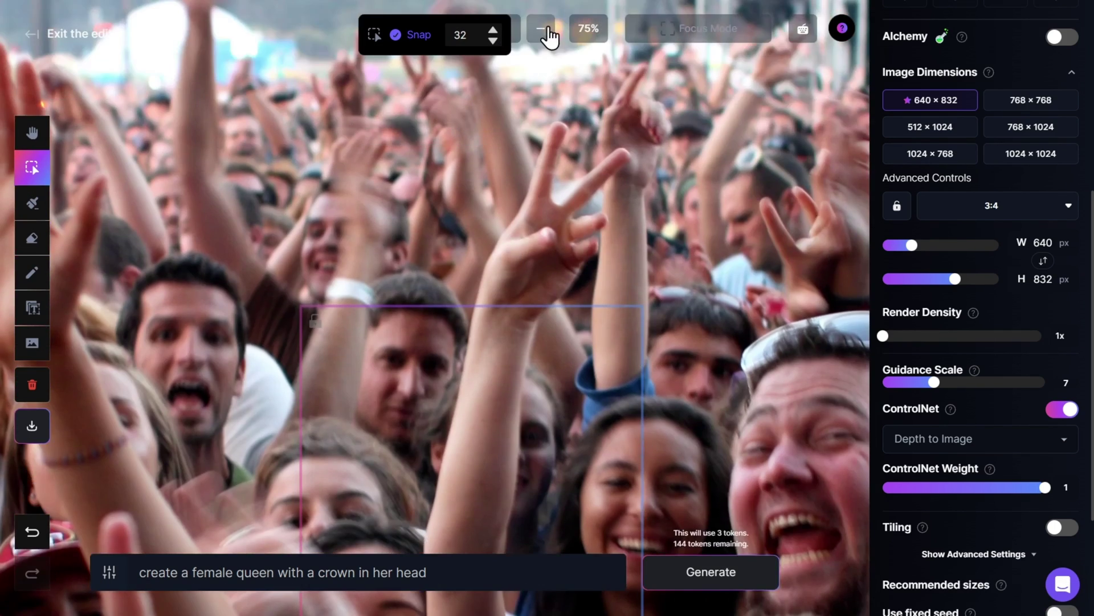
# Shrink the concert crowd photo, set the image dimensions to 1024 × 768 and align the photo inside the frame
pyautogui.scroll(-2, 741, 183)
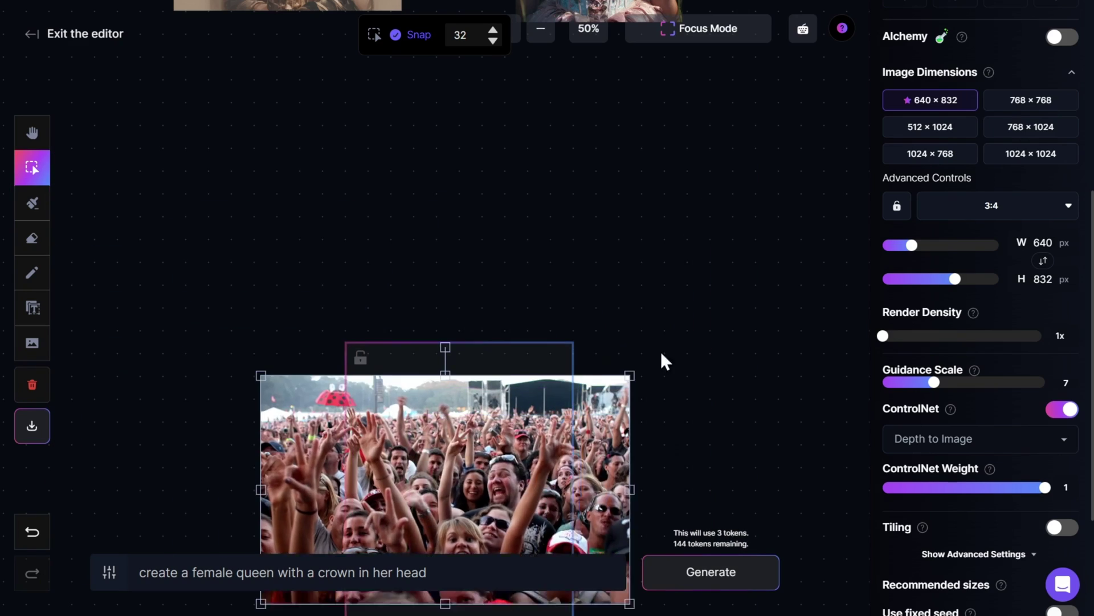
pyautogui.scroll(2, 134, 154)
pyautogui.moveTo(204, 138); pyautogui.dragTo(211, 141)
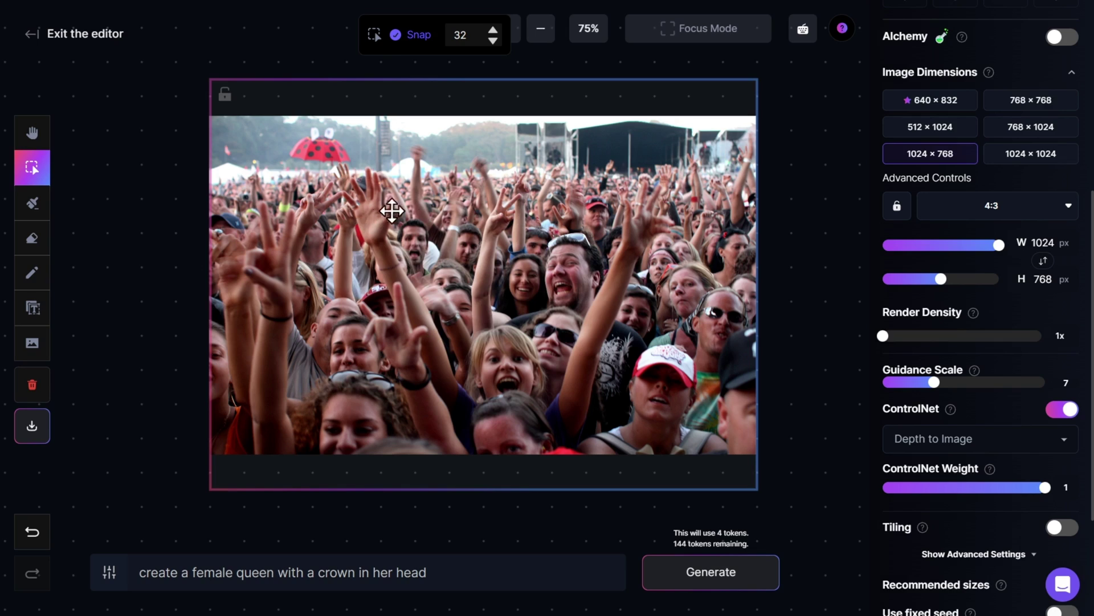
# Replace the prompt with "a crowd of robots" and generate the images
pyautogui.click(483, 580)
pyautogui.press('BackSpace')
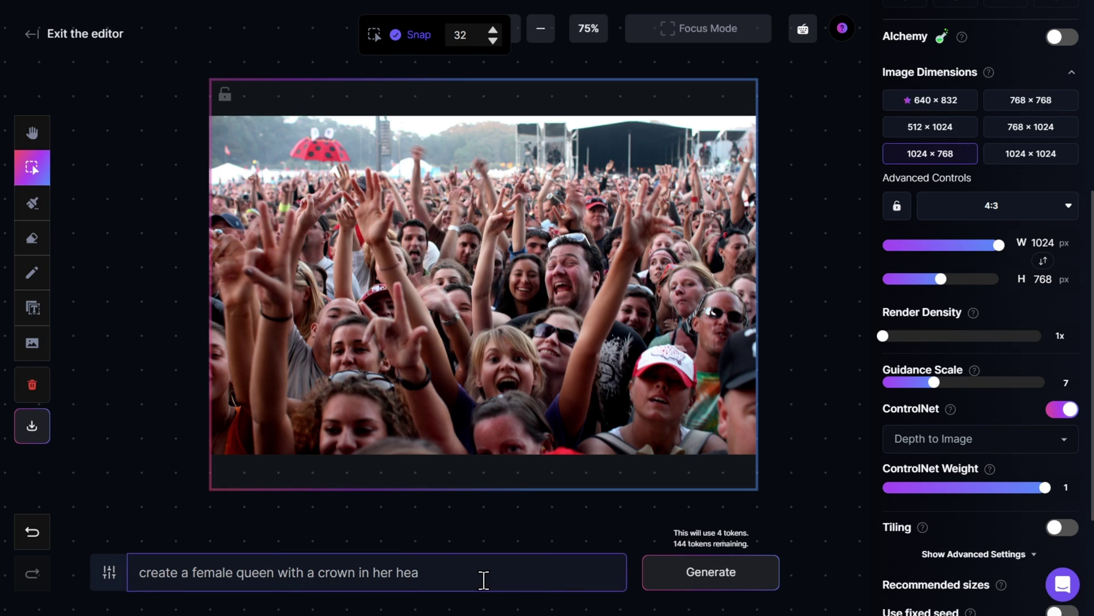
pyautogui.press('BackSpace')
pyautogui.press('BackSpace')
pyautogui.press('BackSpace')
pyautogui.press('BackSpace')
pyautogui.press('BackSpace')
pyautogui.press('BackSpace')
pyautogui.press('BackSpace')
pyautogui.press('BackSpace')
pyautogui.press('BackSpace')
pyautogui.press('BackSpace')
pyautogui.press('BackSpace')
pyautogui.press('BackSpace')
pyautogui.press('BackSpace')
pyautogui.press('BackSpace')
pyautogui.press('BackSpace')
pyautogui.press('BackSpace')
pyautogui.press('BackSpace')
pyautogui.press('BackSpace')
pyautogui.press('BackSpace')
pyautogui.press('BackSpace')
pyautogui.write('a crowd of robots')
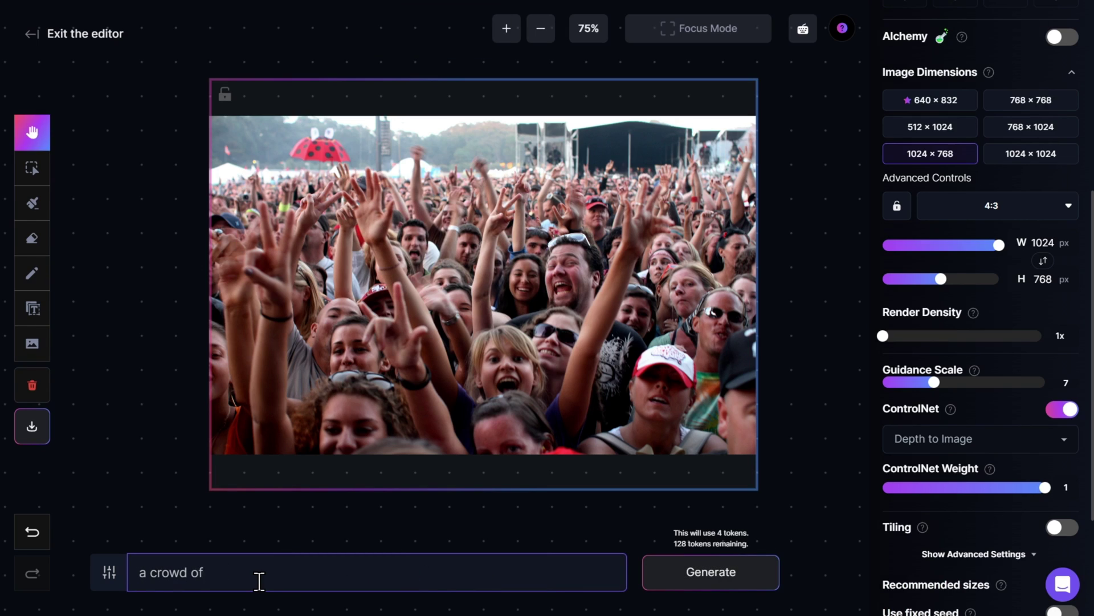
pyautogui.click(710, 576)
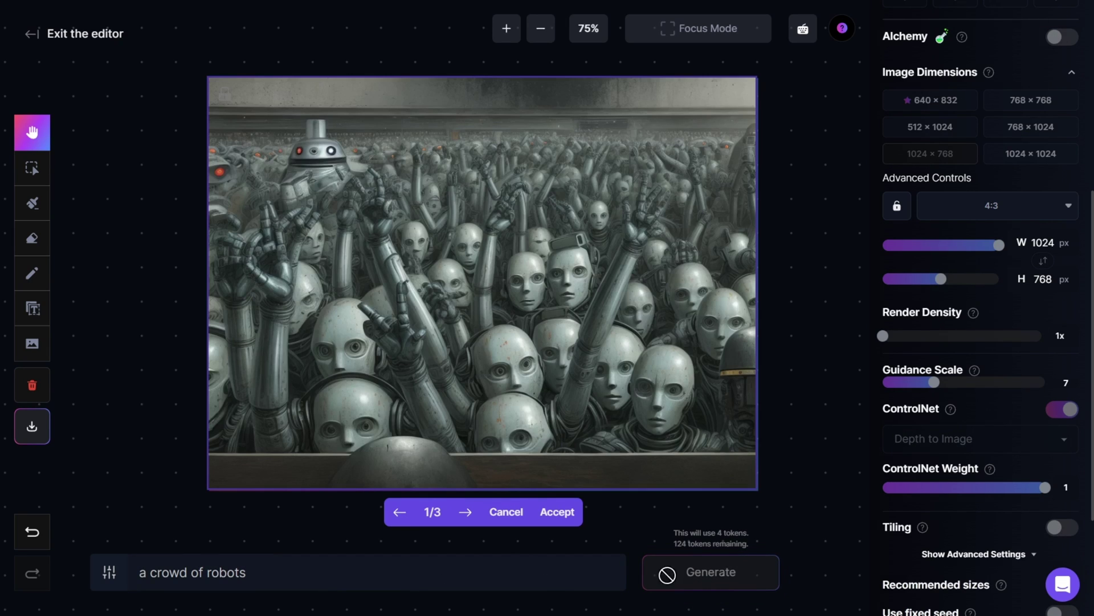
# Compare the three robot crowd results, accept the first and place it beside the original crowd photo
pyautogui.click(464, 516)
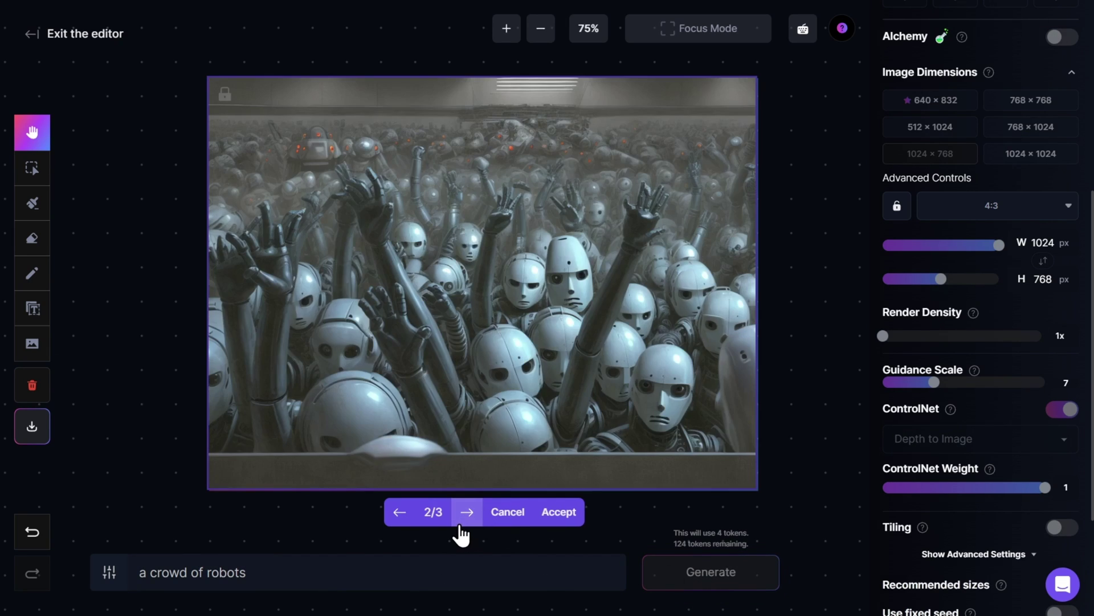
pyautogui.click(466, 516)
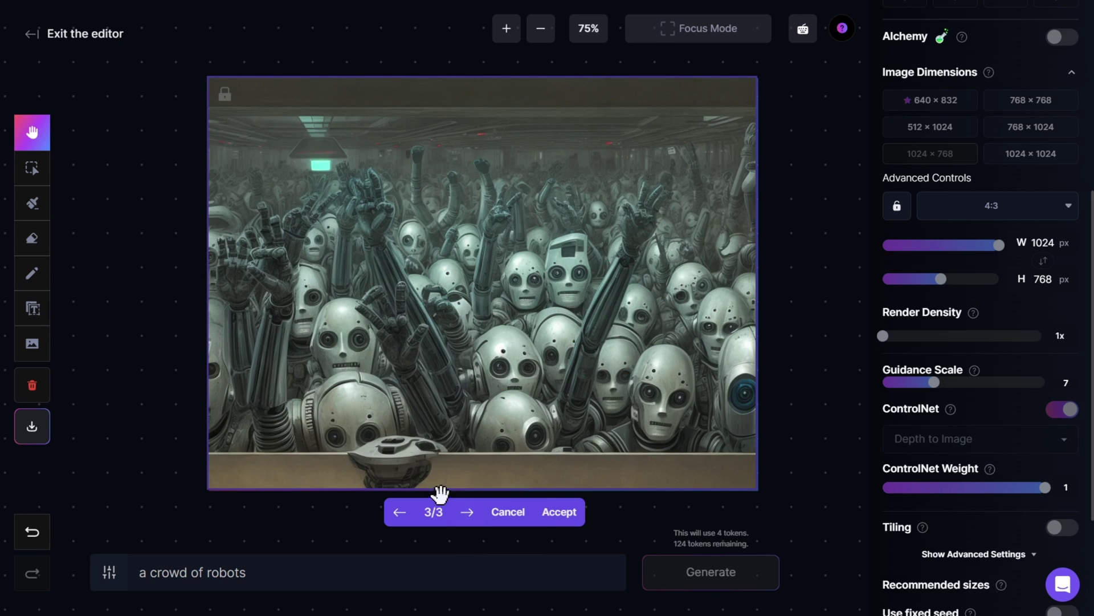
pyautogui.click(399, 513)
pyautogui.click(399, 513)
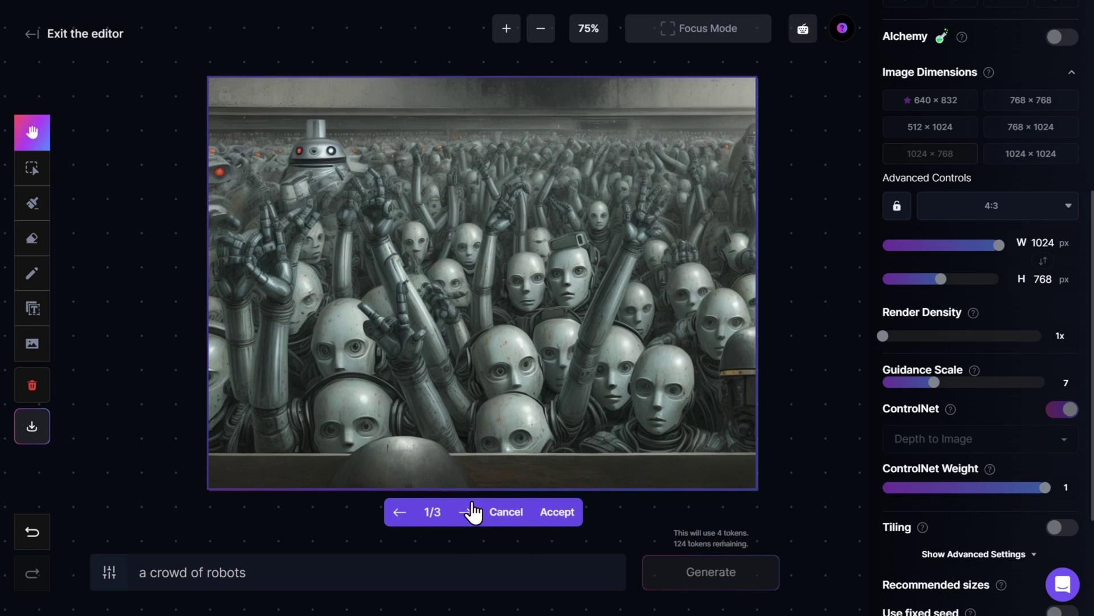
pyautogui.click(557, 511)
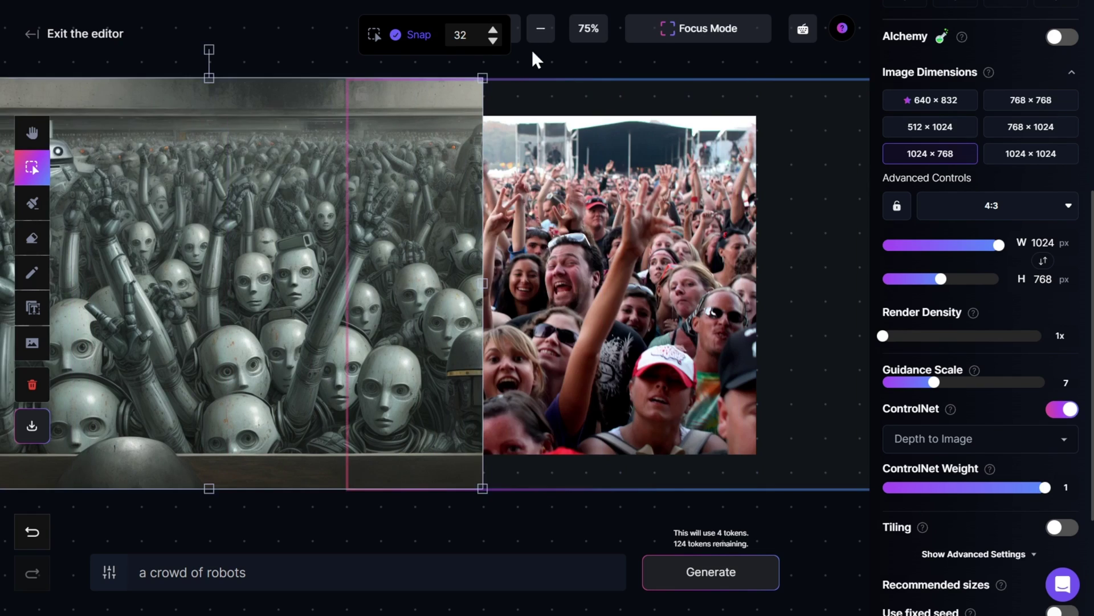
pyautogui.click(539, 29)
pyautogui.click(370, 199)
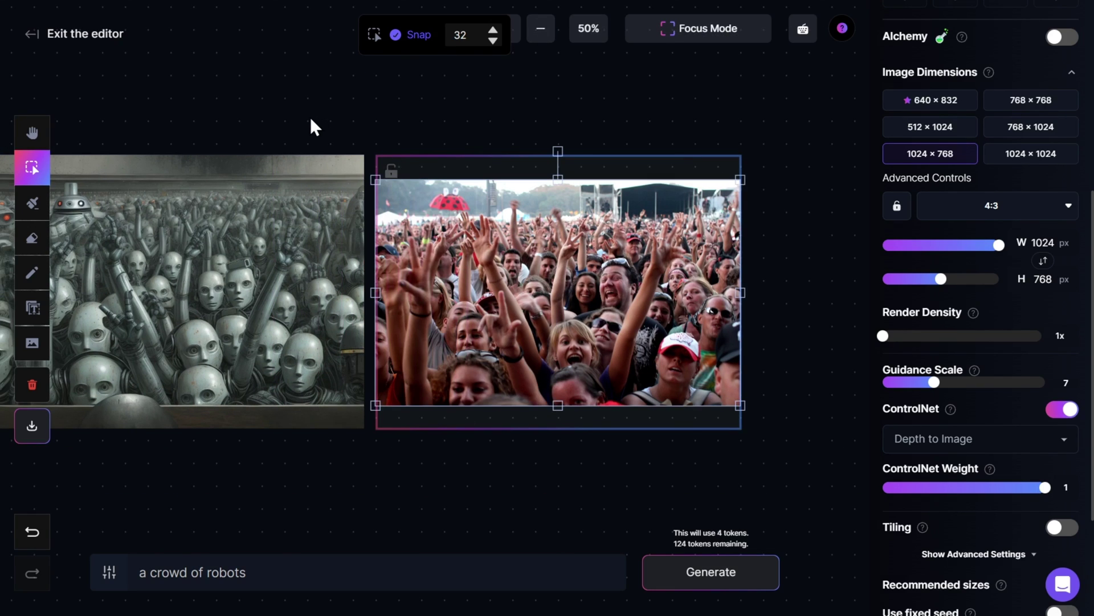
pyautogui.click(34, 131)
pyautogui.moveTo(266, 122); pyautogui.dragTo(362, 117)
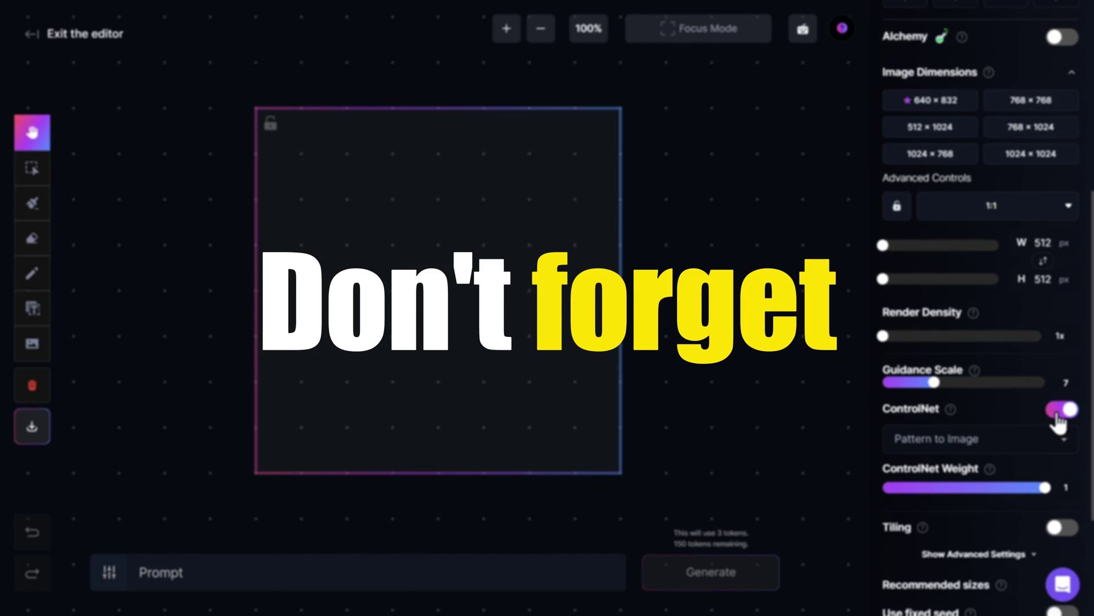
# Open the choice of ControlNet modes in the generation settings
pyautogui.scroll(-1, 1026, 427)
pyautogui.click(995, 373)
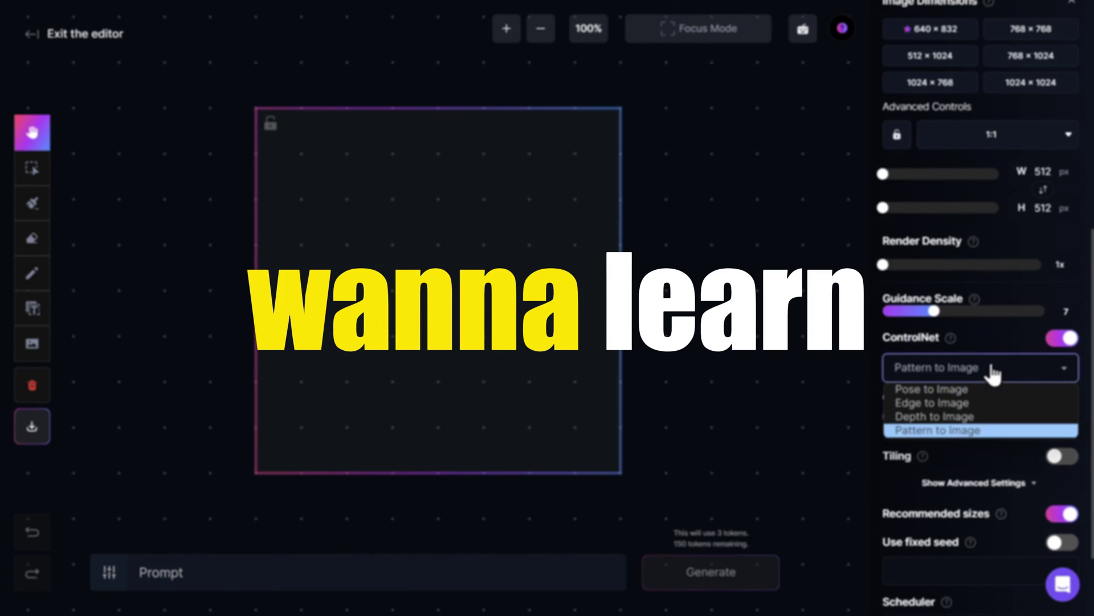